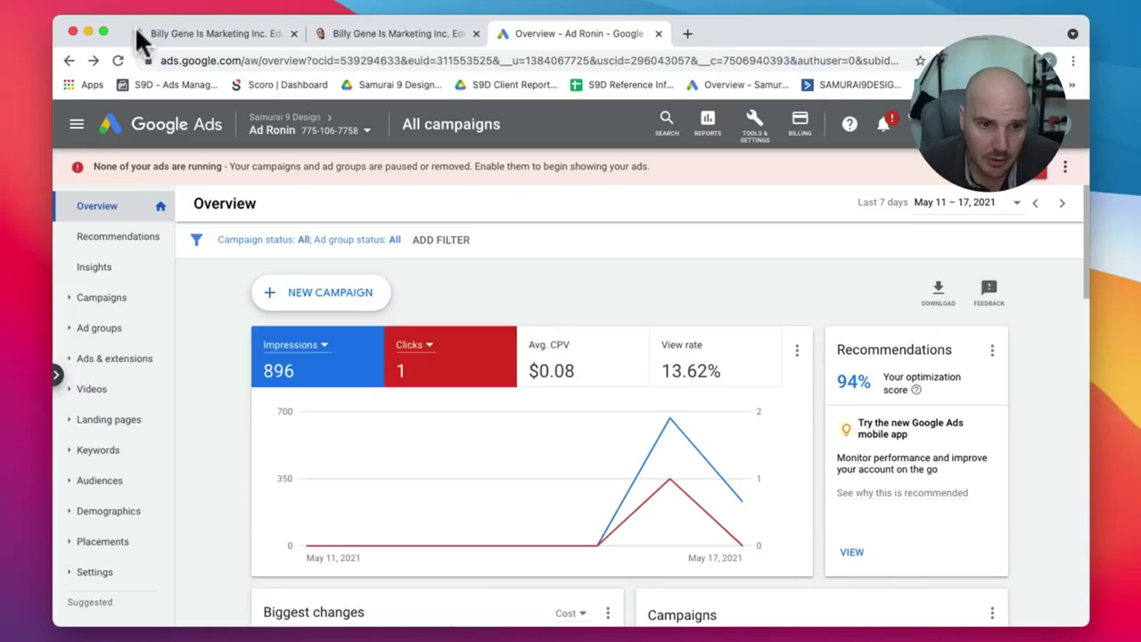
- Maximize the browser and start a Video campaign: Product and brand consideration goal, Influence consideration subtype
{"action": "left_click", "coordinate": [103, 28]}
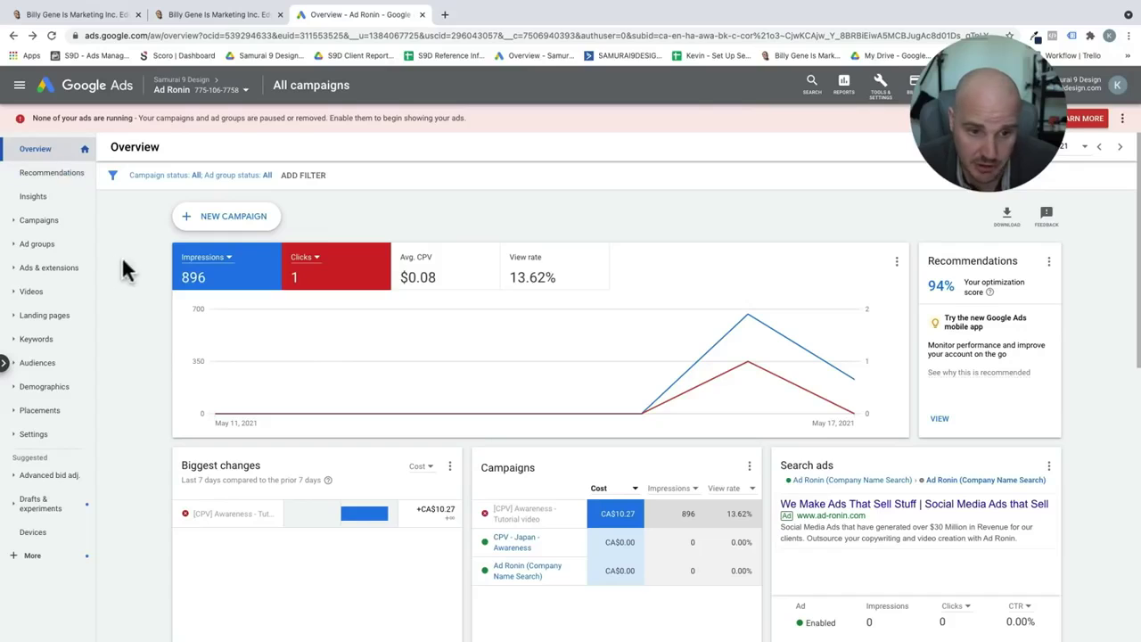
{"action": "left_click", "coordinate": [213, 229]}
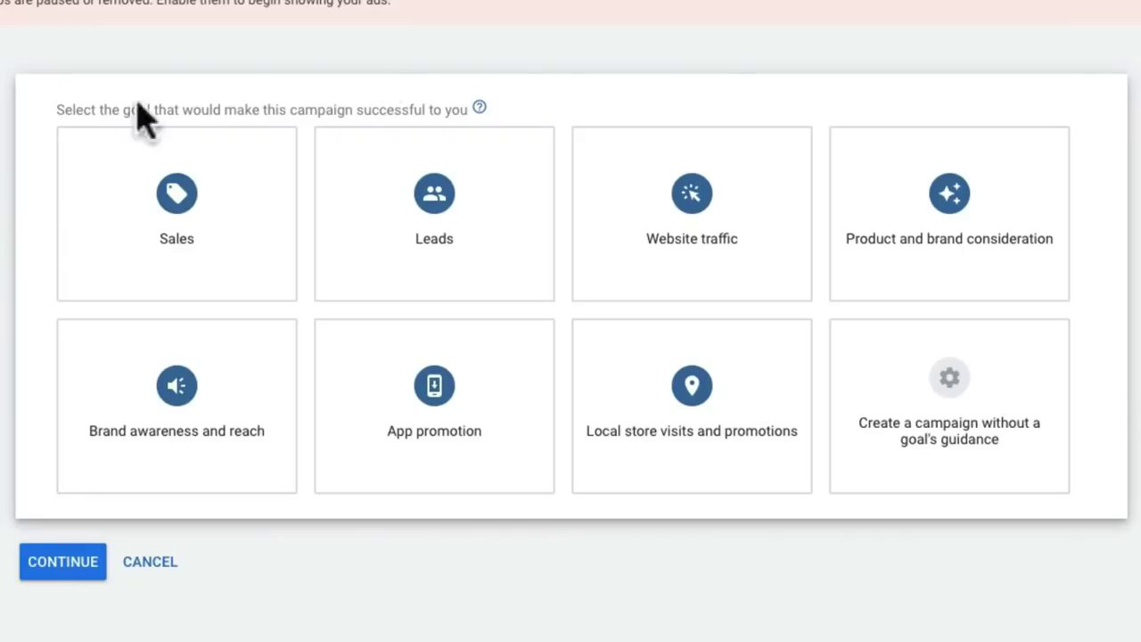
{"action": "left_click", "coordinate": [848, 397]}
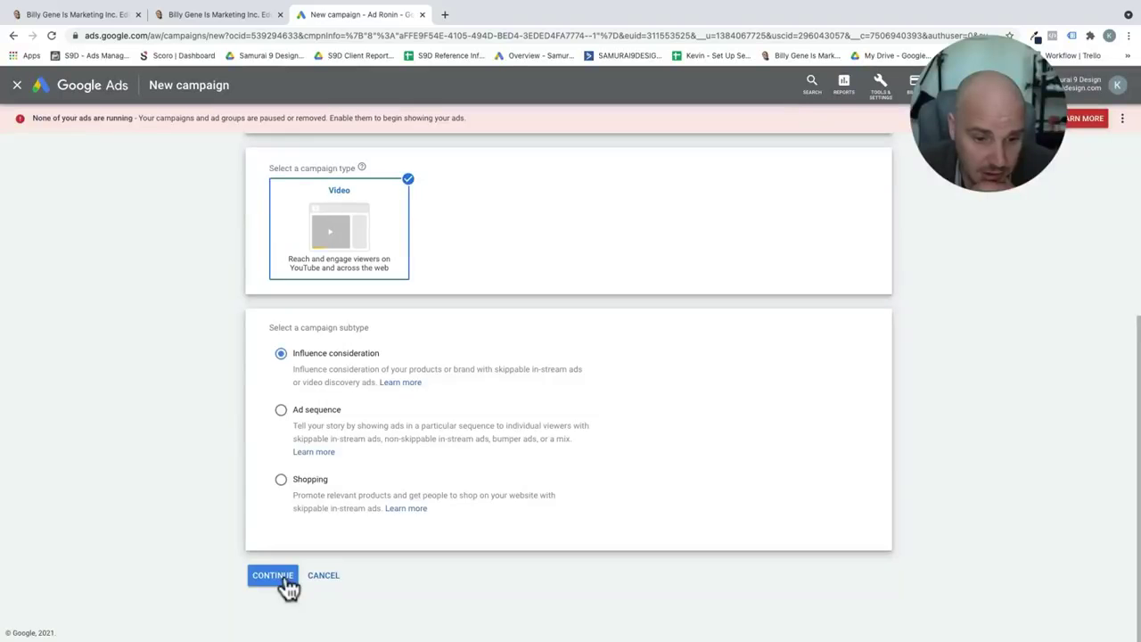
{"action": "left_click", "coordinate": [276, 578]}
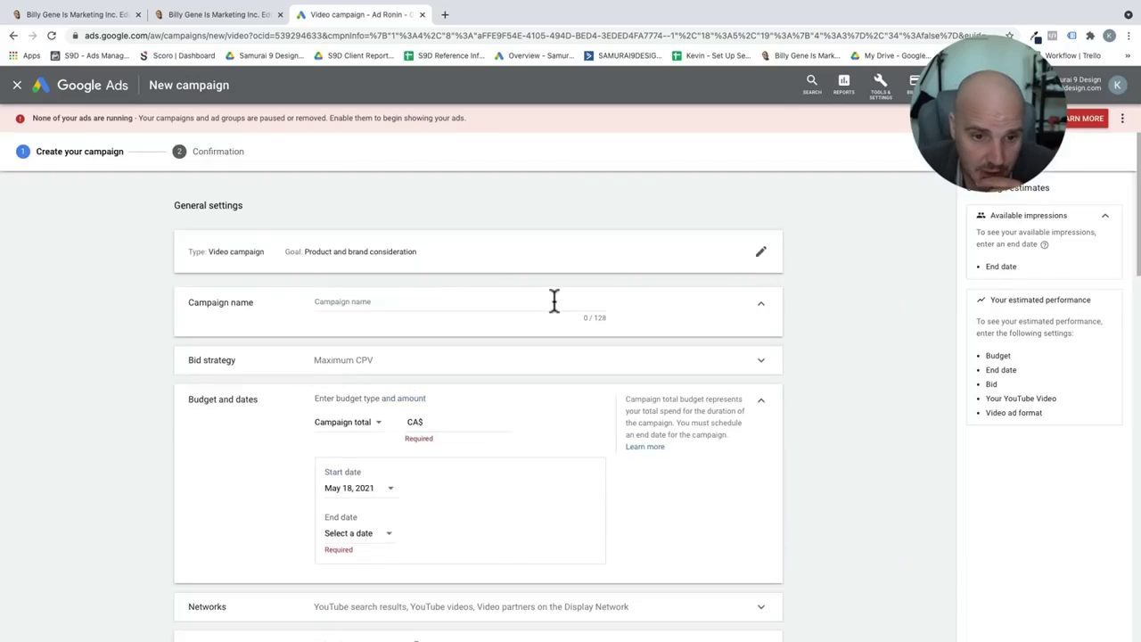
- Name the campaign '[CPV] Digital Marketers in Canada' and check the Maximum CPV bid strategy
{"action": "left_click", "coordinate": [436, 301]}
{"action": "type", "text": "Video Consideration - 2021-05-18"}
{"action": "key", "text": "ctrl+a"}
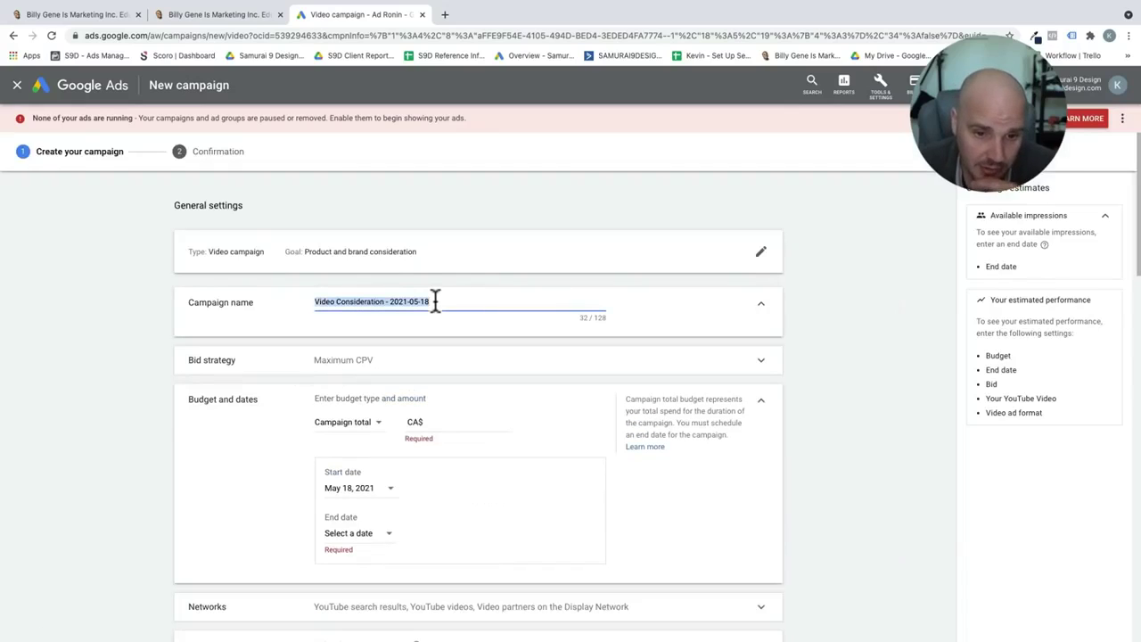
{"action": "type", "text": "Il"}
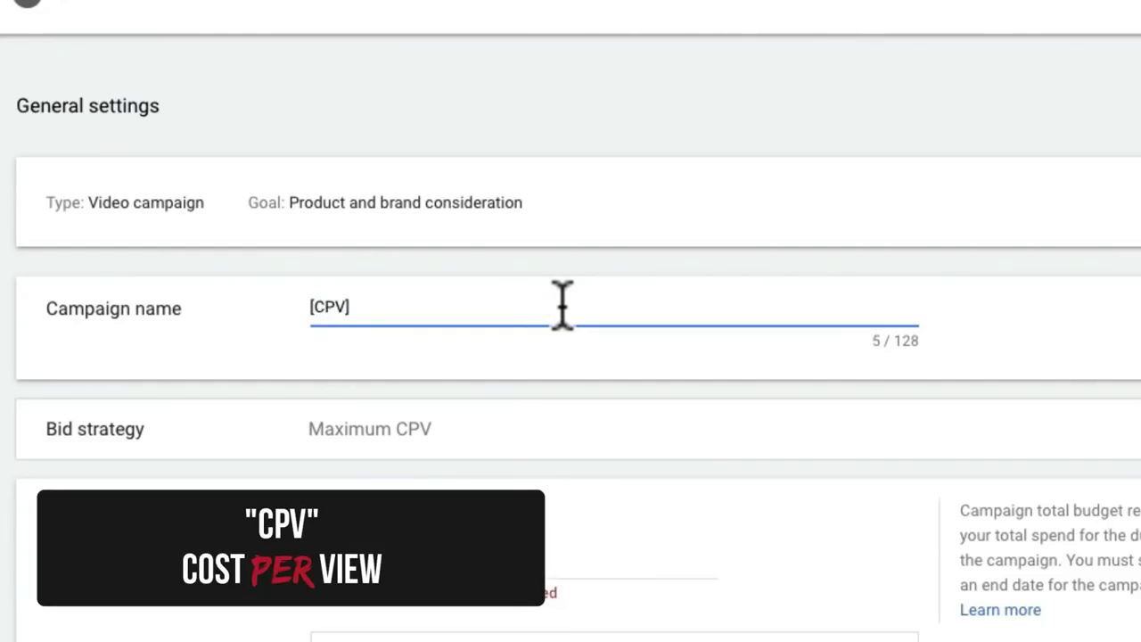
{"action": "type", "text": "PV] Digital Marketers in Canada"}
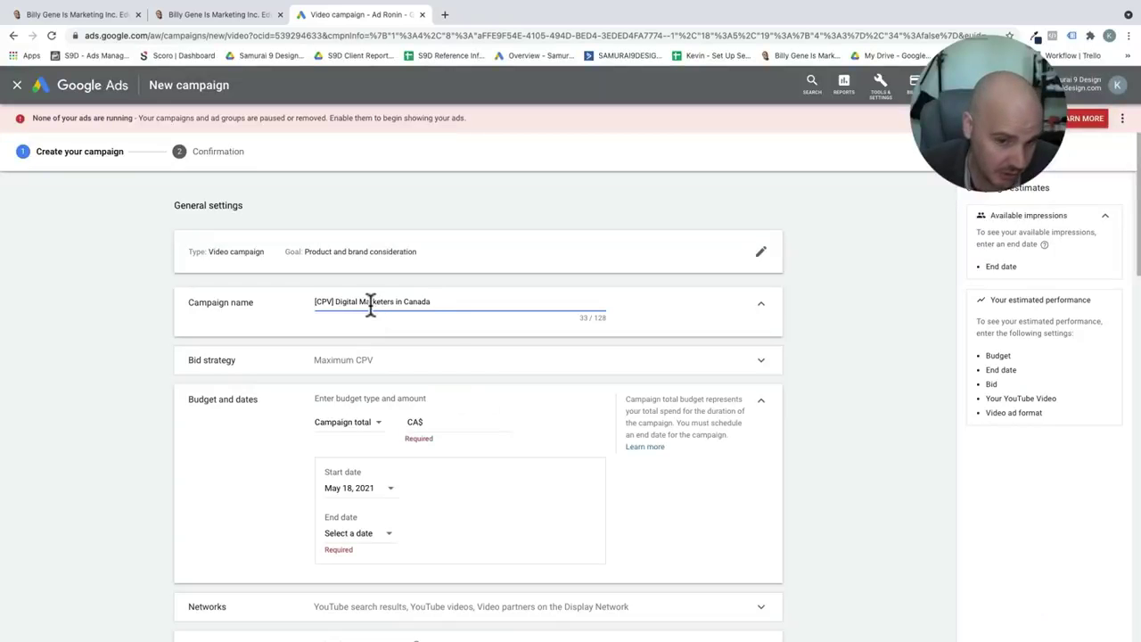
{"action": "left_click", "coordinate": [729, 373]}
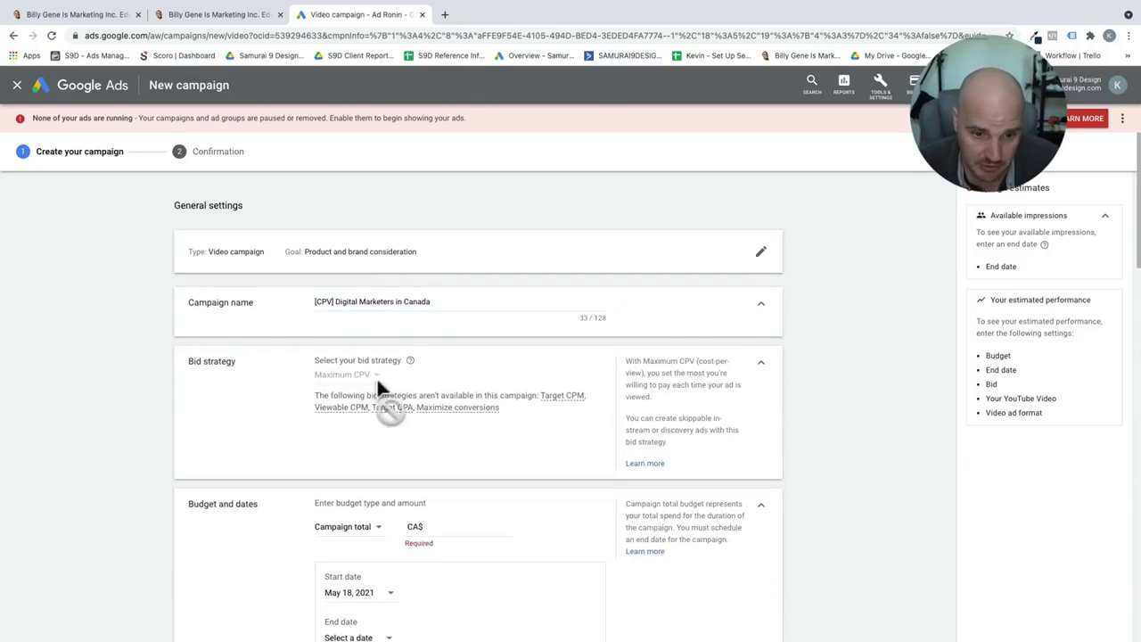
{"action": "left_click", "coordinate": [759, 362]}
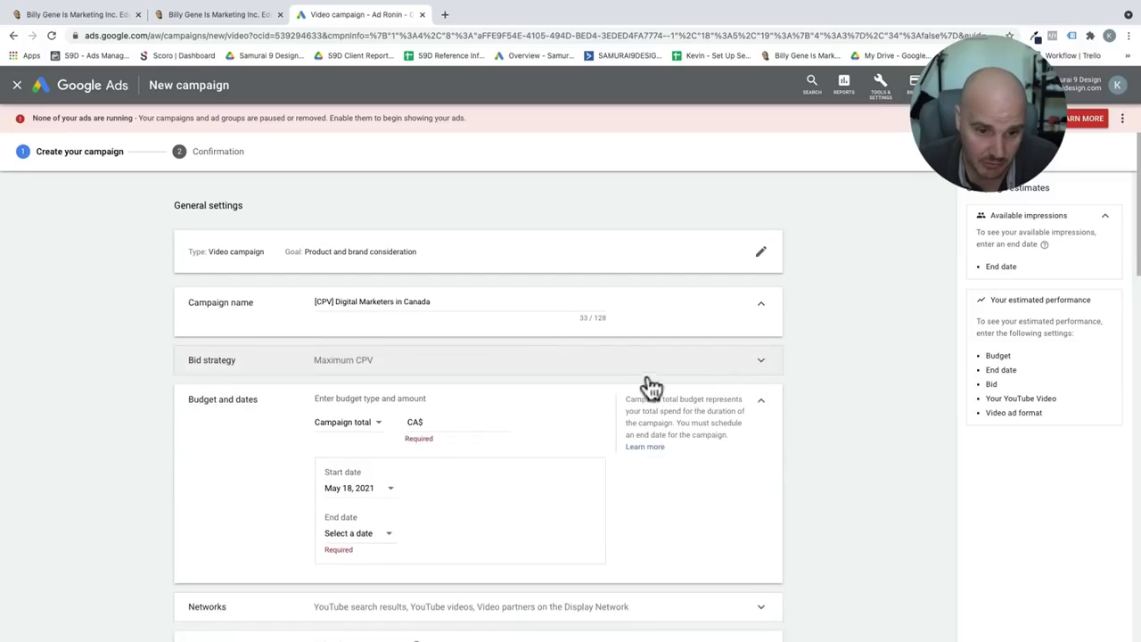
- Set the campaign budget to CA$5.00 per day
{"action": "scroll", "coordinate": [642, 378], "scroll_direction": "down", "scroll_amount": 2}
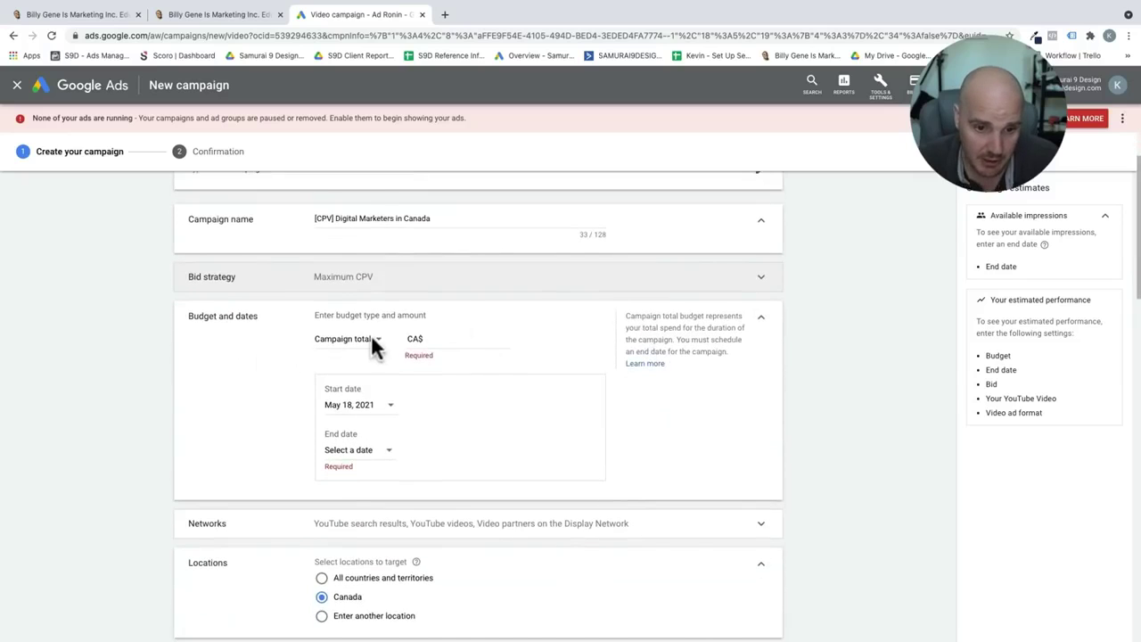
{"action": "left_click", "coordinate": [371, 338]}
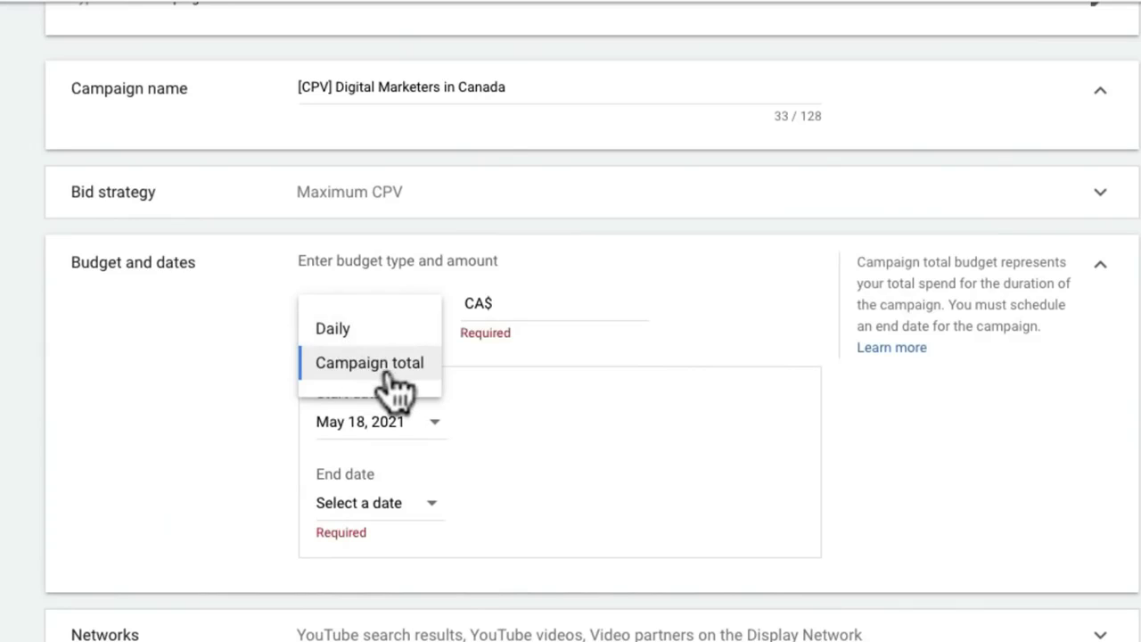
{"action": "left_click", "coordinate": [332, 330]}
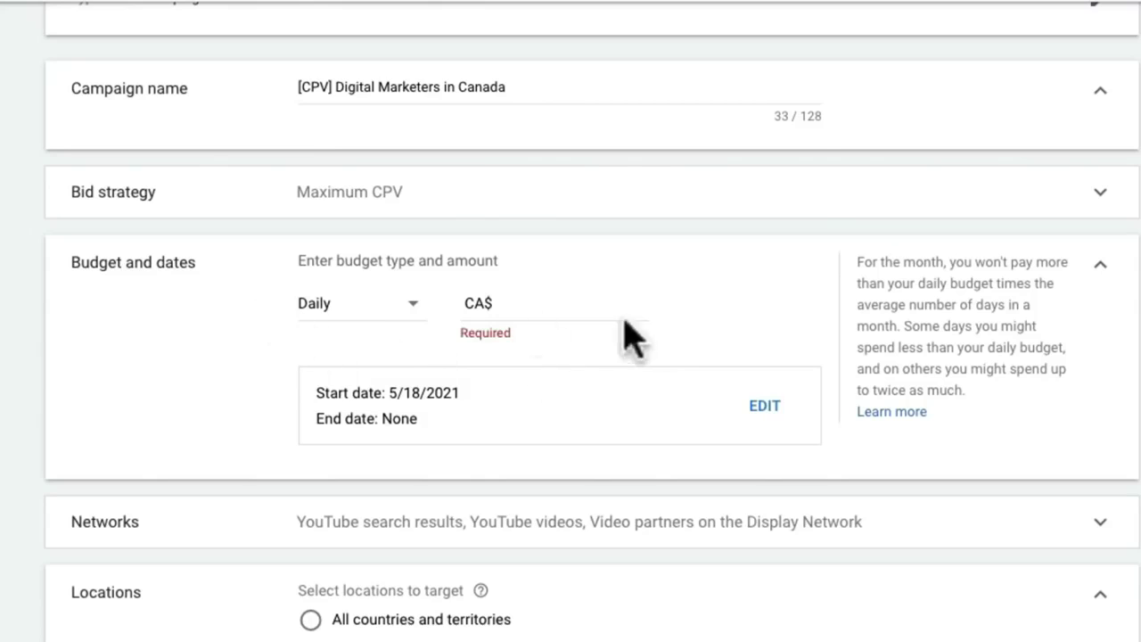
{"action": "left_click", "coordinate": [553, 307]}
{"action": "type", "text": "5"}
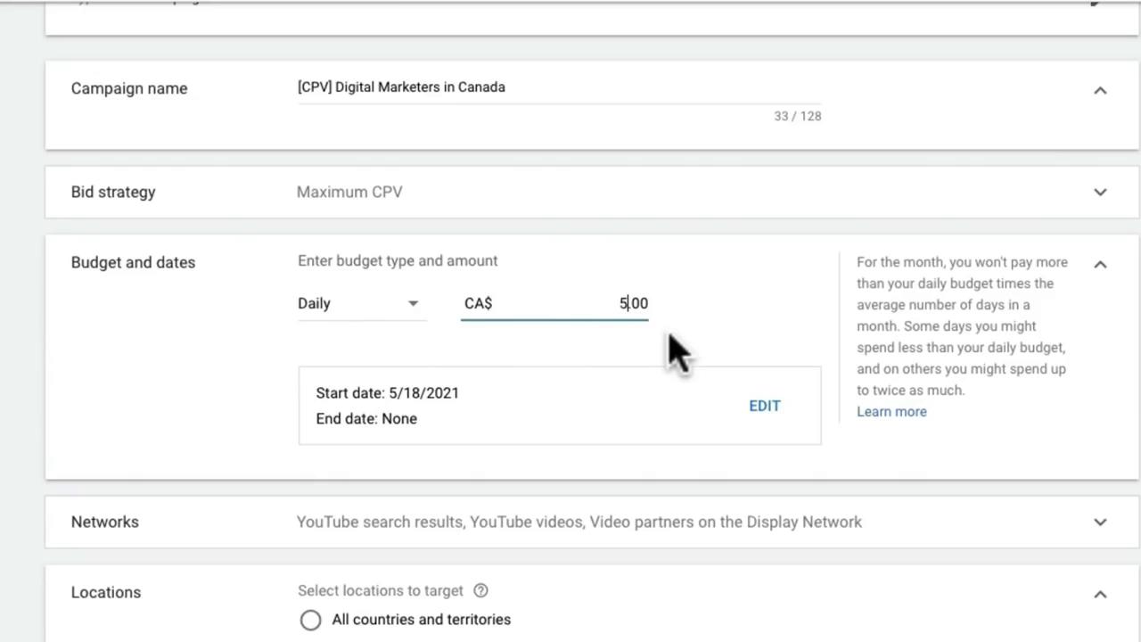
{"action": "scroll", "coordinate": [674, 352], "scroll_direction": "down", "scroll_amount": 1}
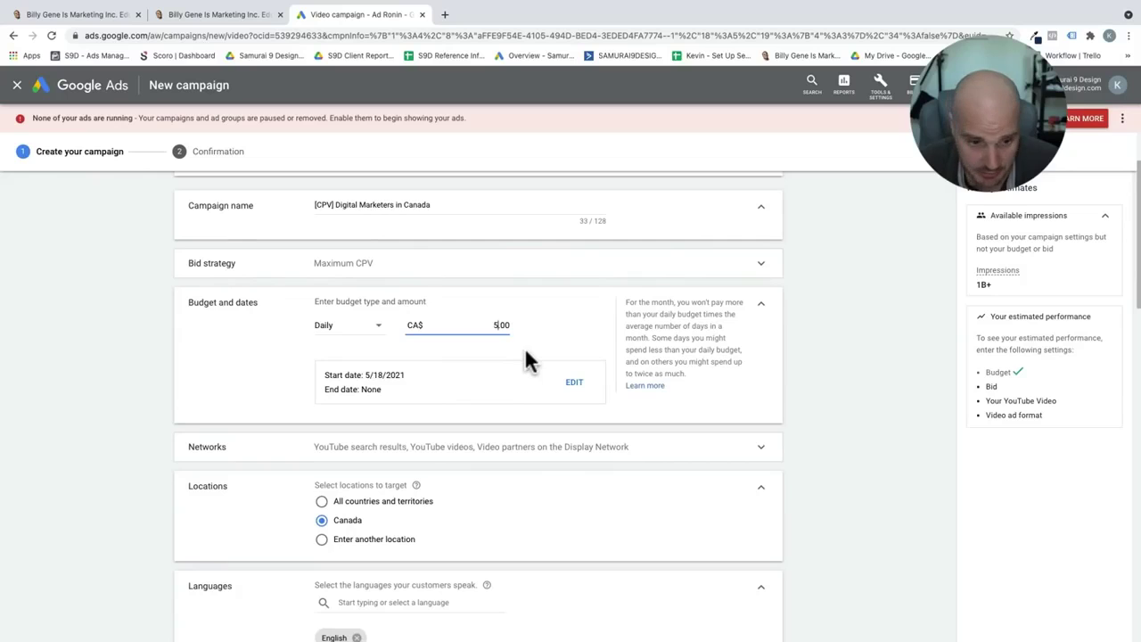
{"action": "scroll", "coordinate": [484, 337], "scroll_direction": "down", "scroll_amount": 1}
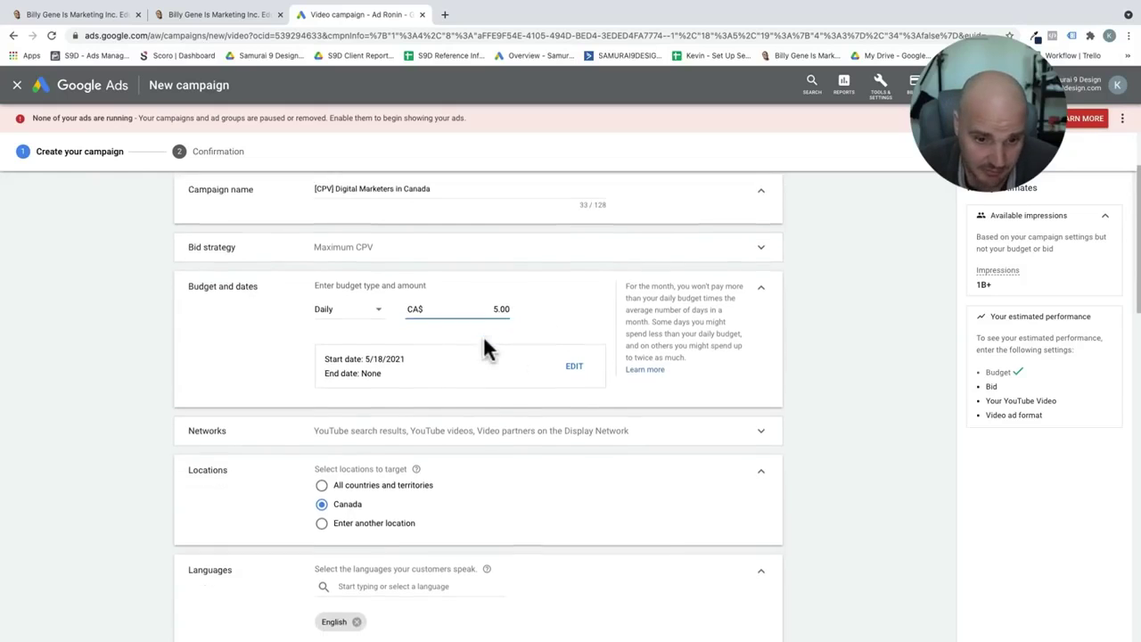
{"action": "scroll", "coordinate": [484, 344], "scroll_direction": "down", "scroll_amount": 4}
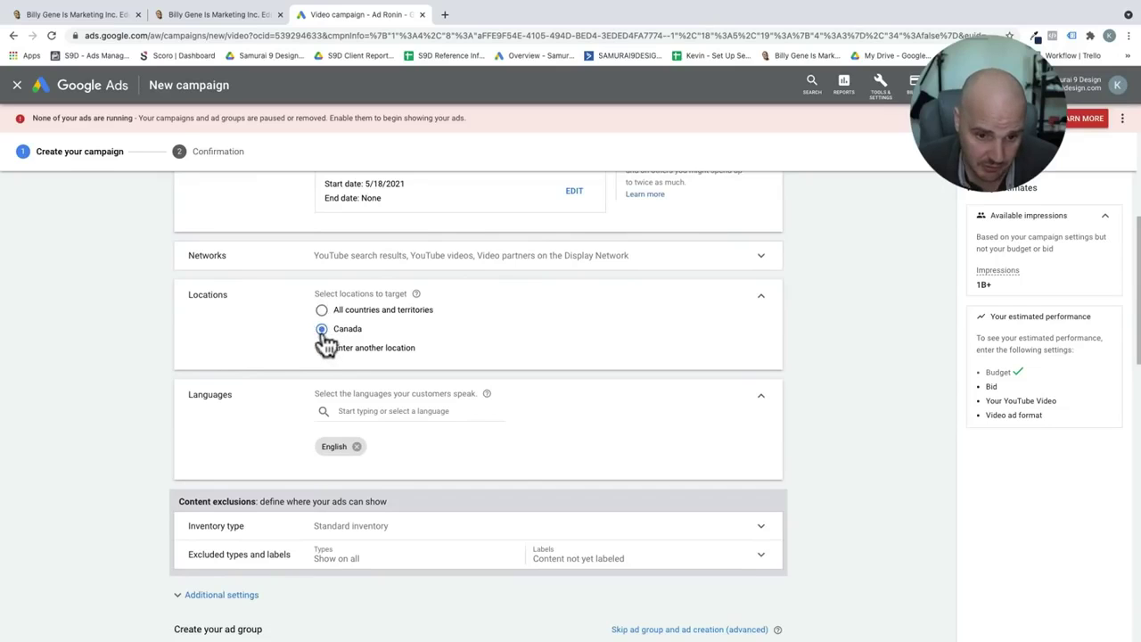
- Review the inventory type options and keep Standard inventory
{"action": "scroll", "coordinate": [512, 459], "scroll_direction": "down", "scroll_amount": 1}
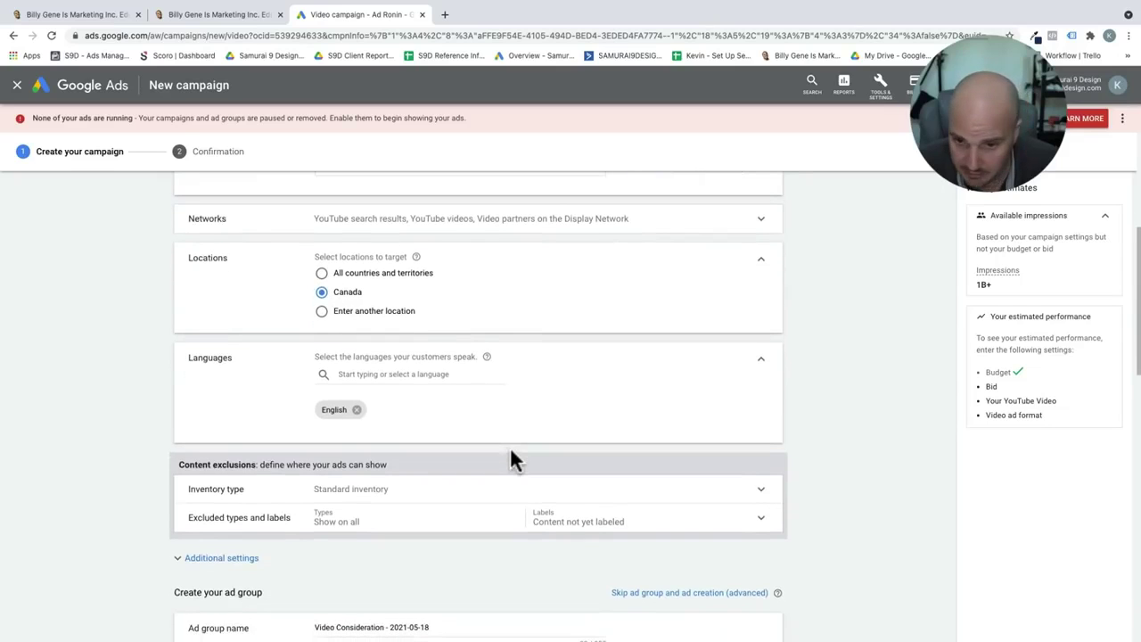
{"action": "scroll", "coordinate": [512, 459], "scroll_direction": "down", "scroll_amount": 1}
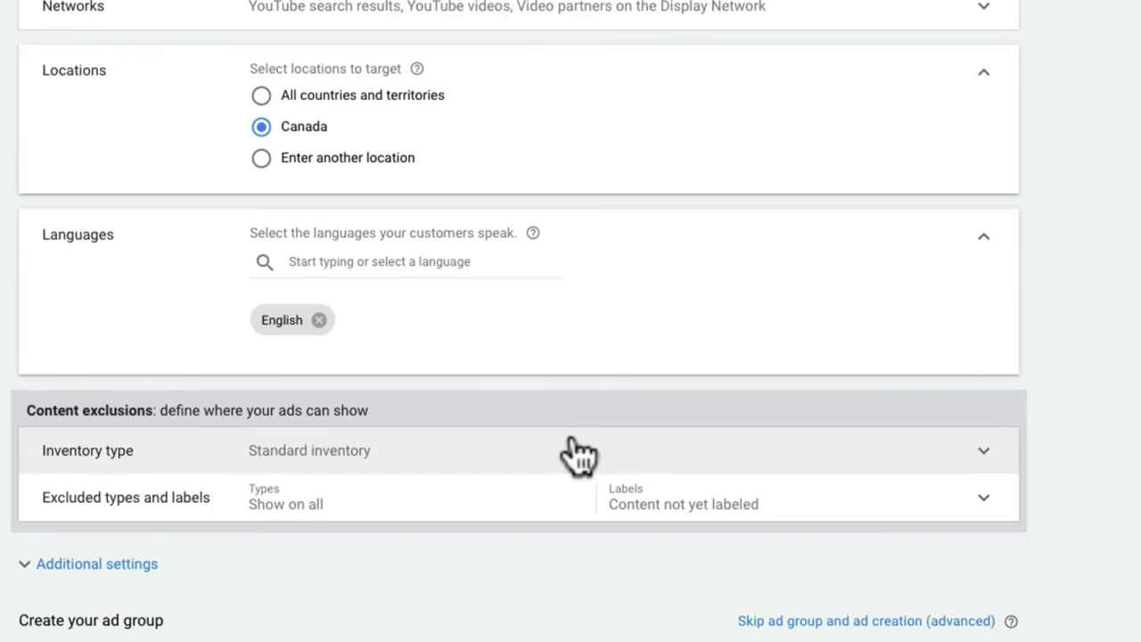
{"action": "scroll", "coordinate": [578, 455], "scroll_direction": "down", "scroll_amount": 2}
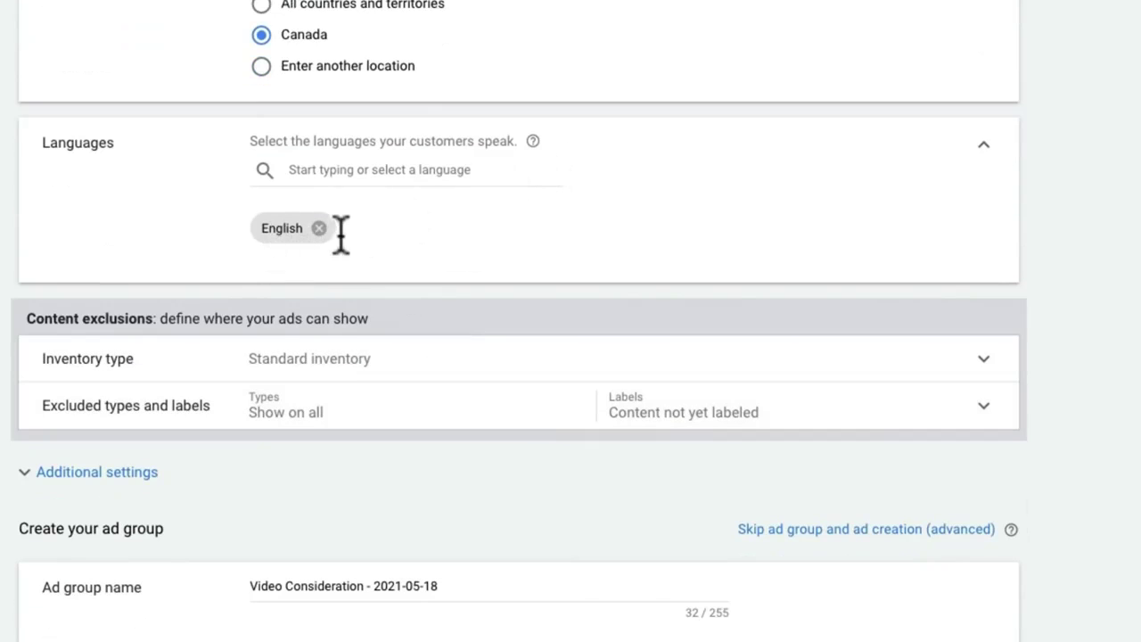
{"action": "scroll", "coordinate": [420, 256], "scroll_direction": "down", "scroll_amount": 1}
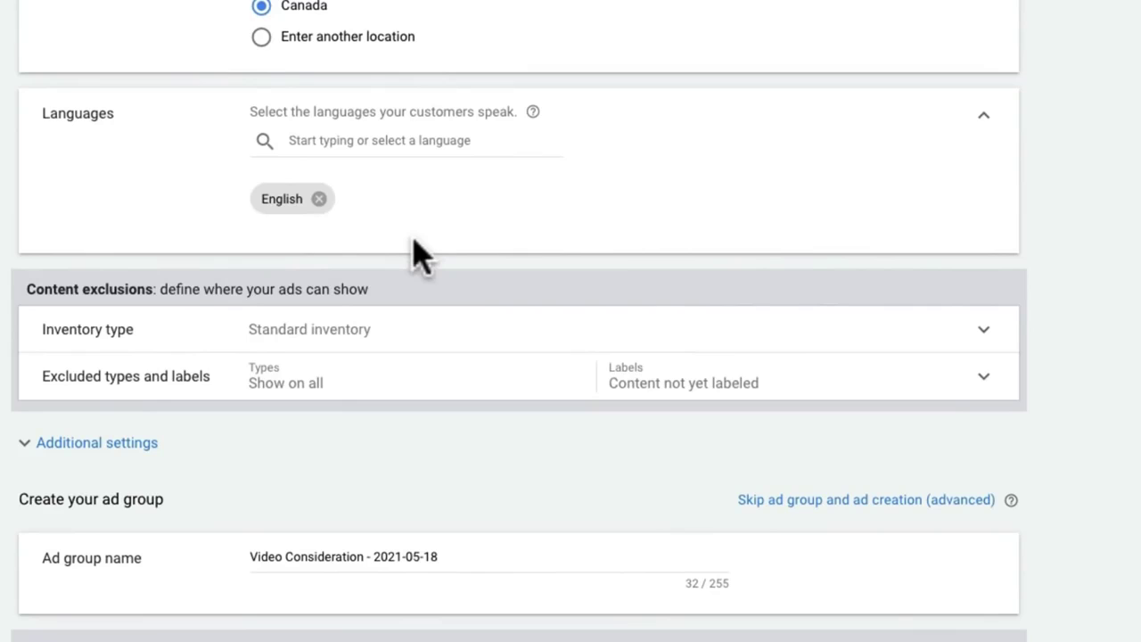
{"action": "scroll", "coordinate": [421, 256], "scroll_direction": "down", "scroll_amount": 3}
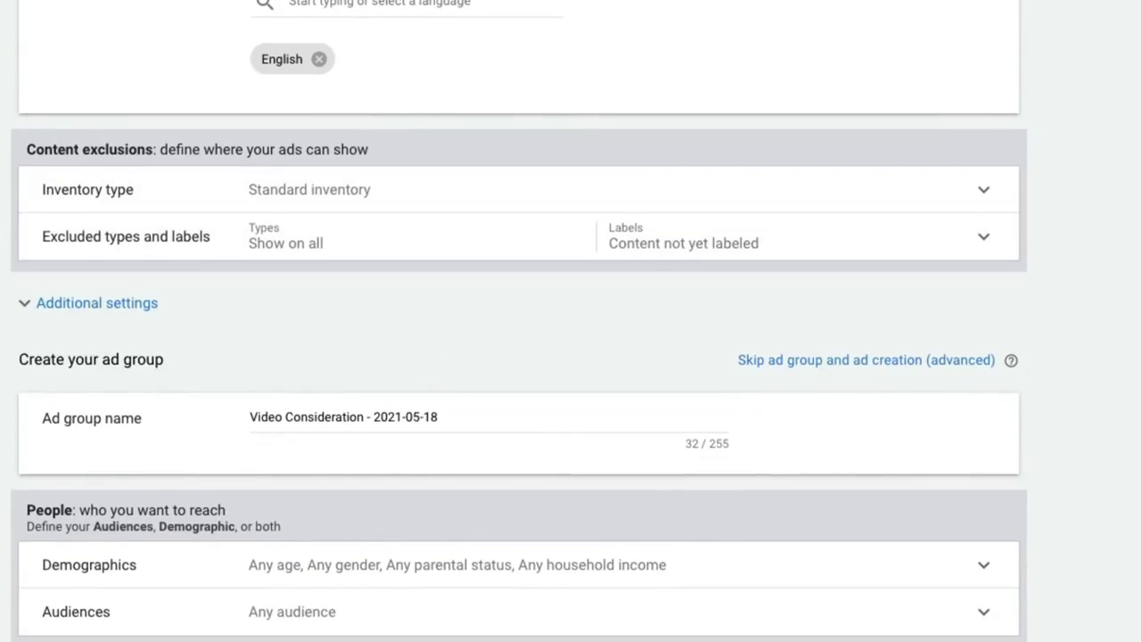
{"action": "left_click", "coordinate": [984, 201]}
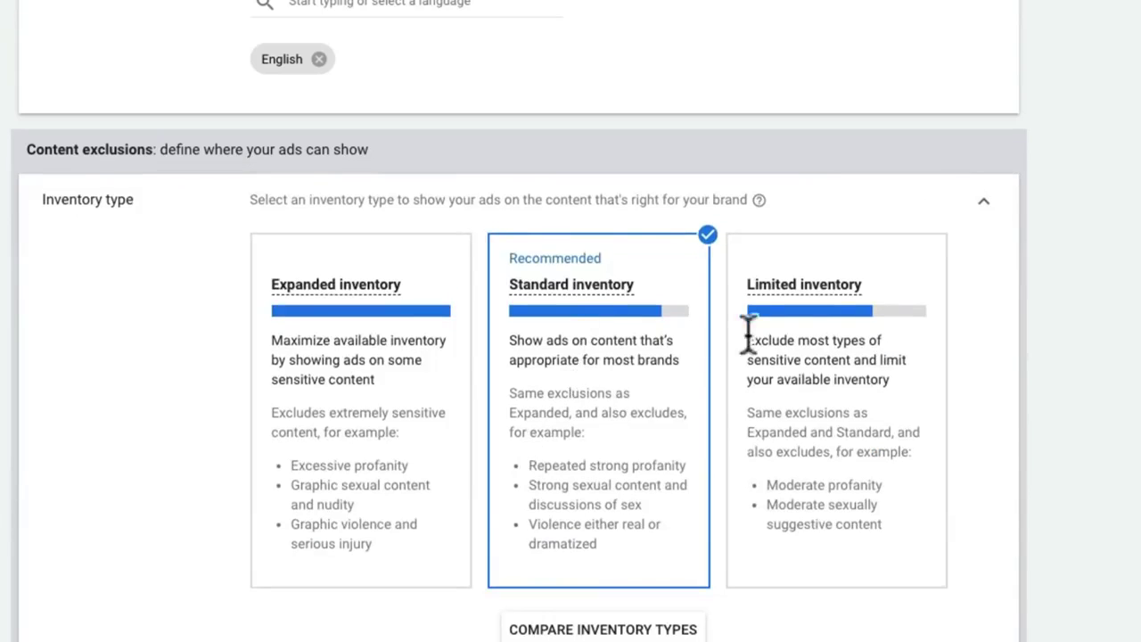
{"action": "left_click", "coordinate": [986, 218]}
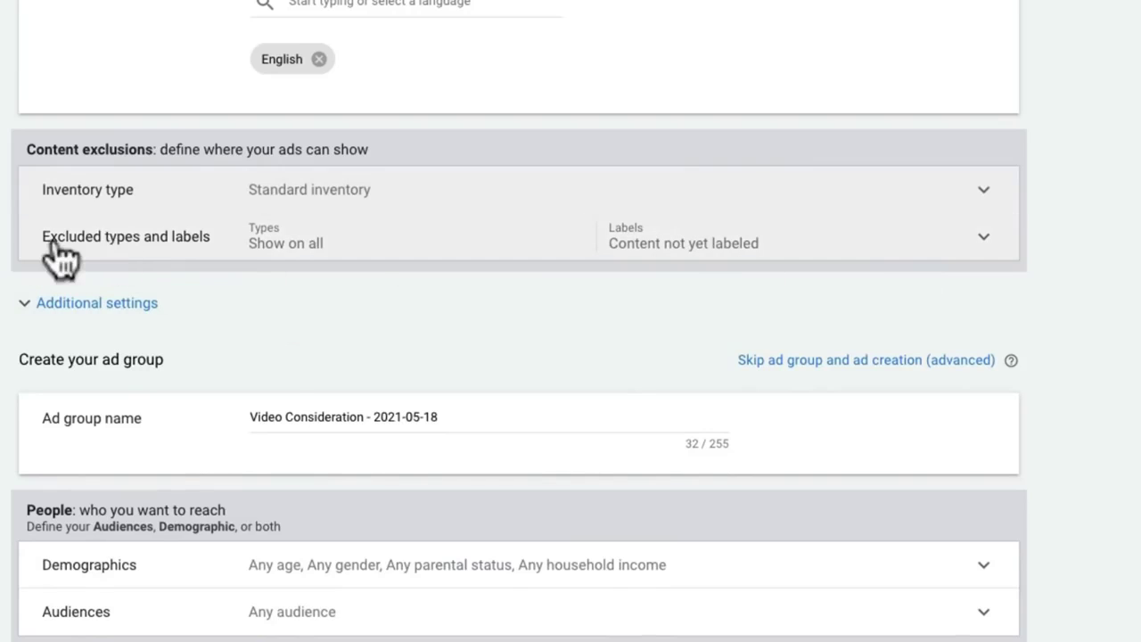
- Exclude DL-MA mature-audience content and live streaming videos
{"action": "left_click", "coordinate": [984, 252]}
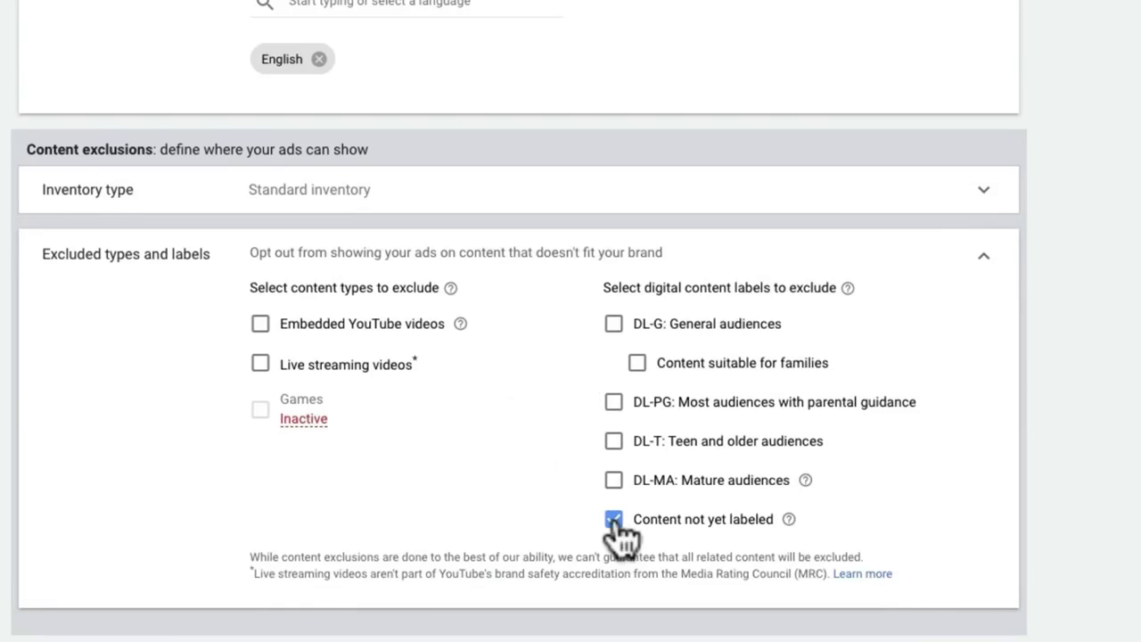
{"action": "left_click", "coordinate": [614, 483]}
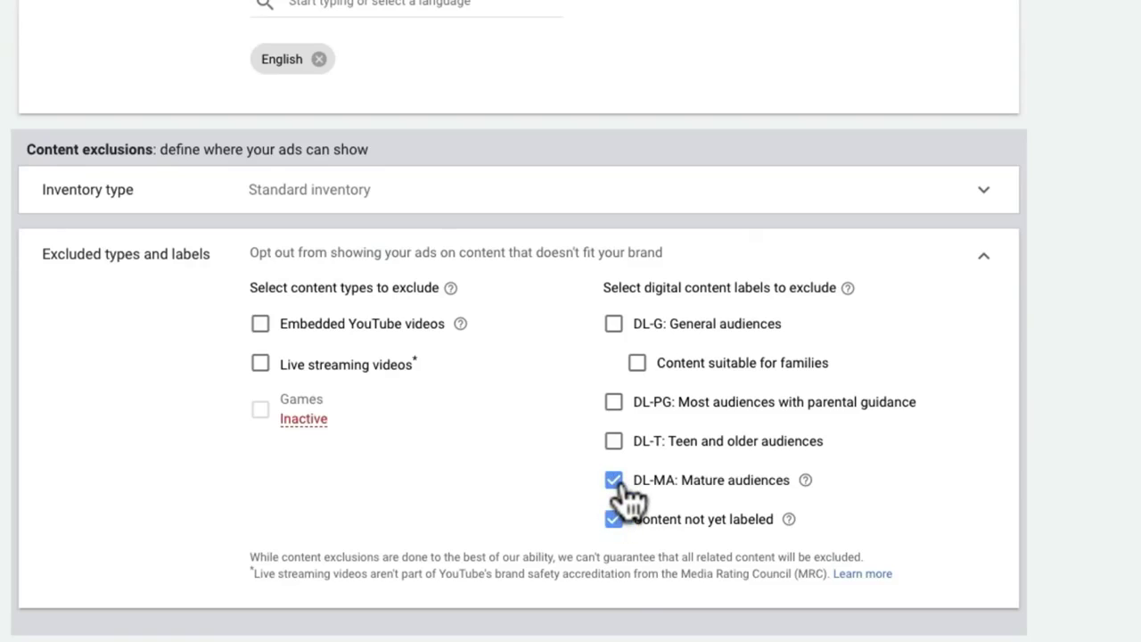
{"action": "left_click", "coordinate": [260, 365]}
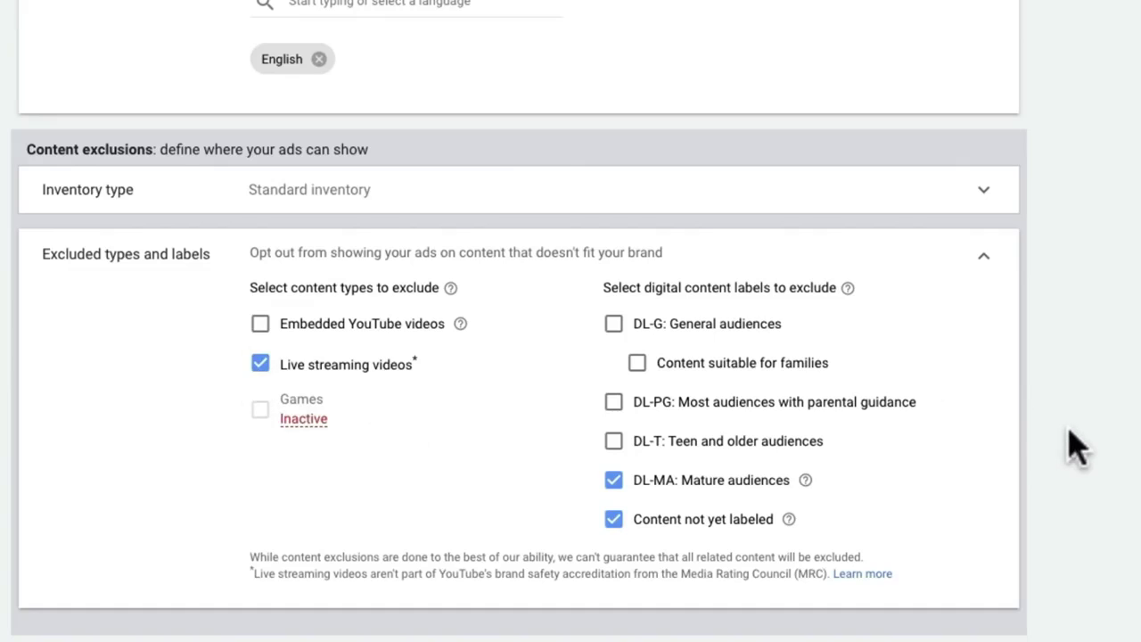
{"action": "scroll", "coordinate": [1076, 446], "scroll_direction": "down", "scroll_amount": 4}
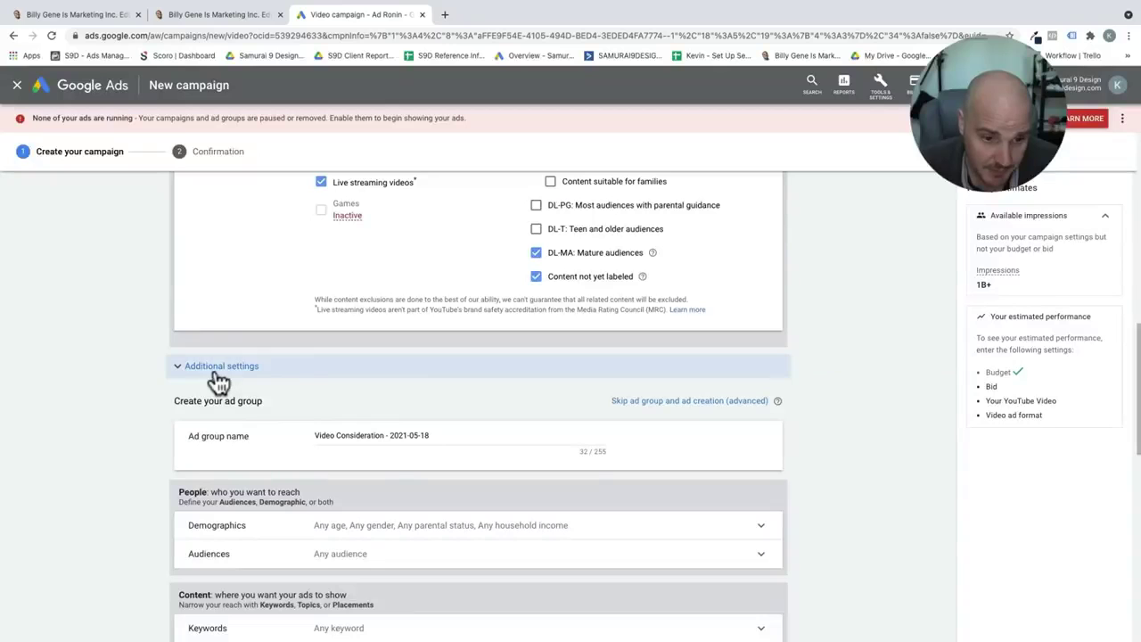
- Review Additional settings, keeping account-level conversions, all eligible devices and default frequency capping and schedule
{"action": "left_click", "coordinate": [85, 337]}
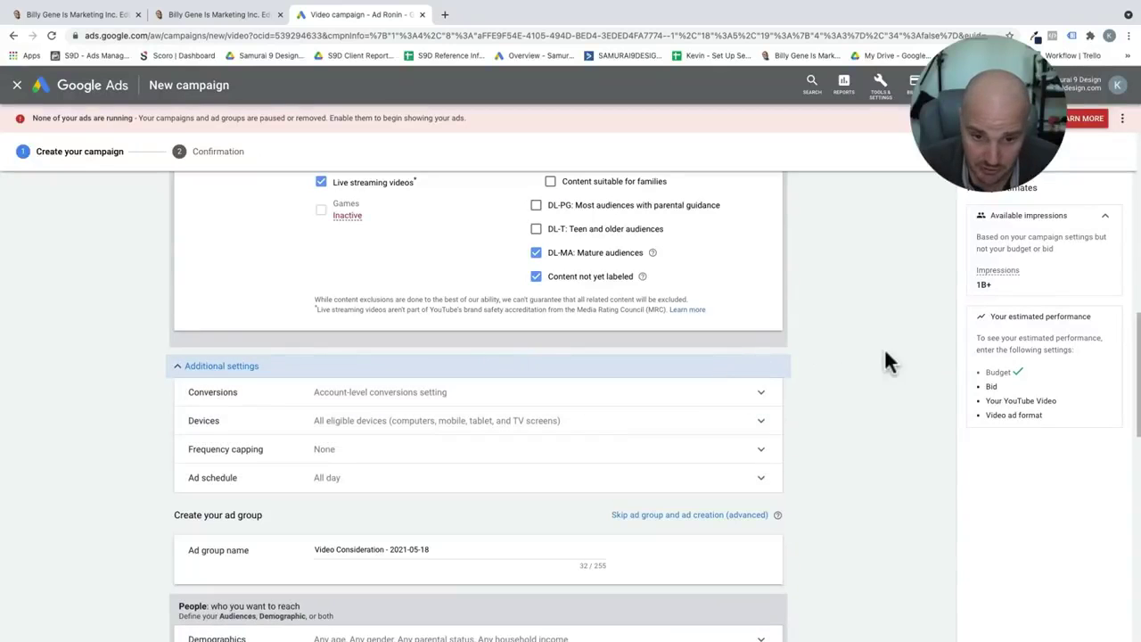
{"action": "scroll", "coordinate": [840, 364], "scroll_direction": "down", "scroll_amount": 1}
{"action": "left_click", "coordinate": [643, 332]}
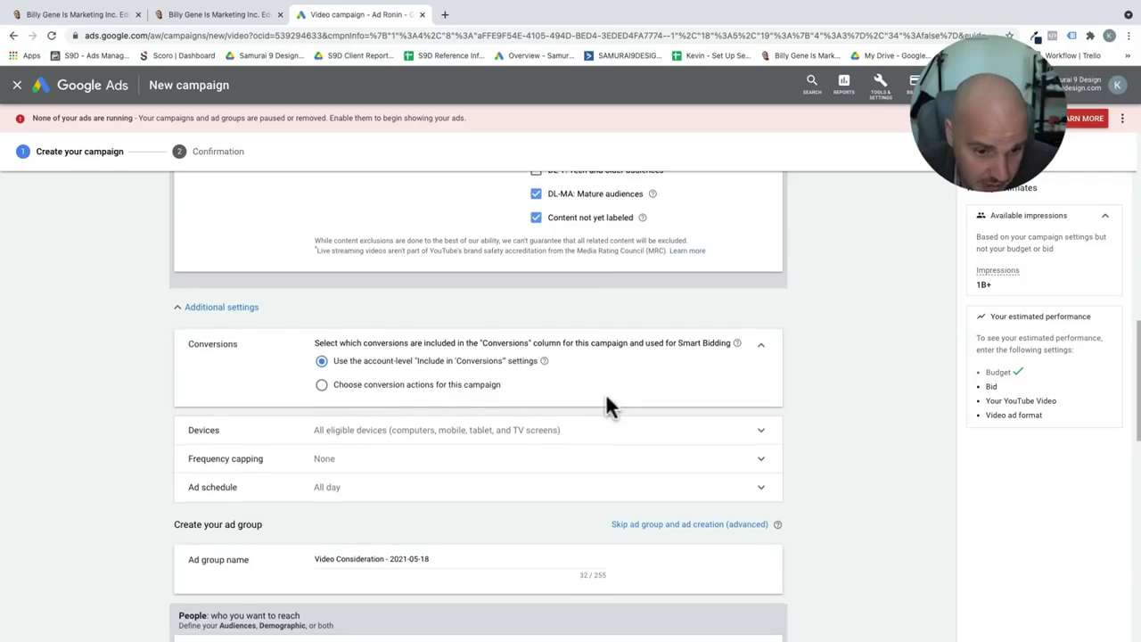
{"action": "scroll", "coordinate": [606, 401], "scroll_direction": "down", "scroll_amount": 1}
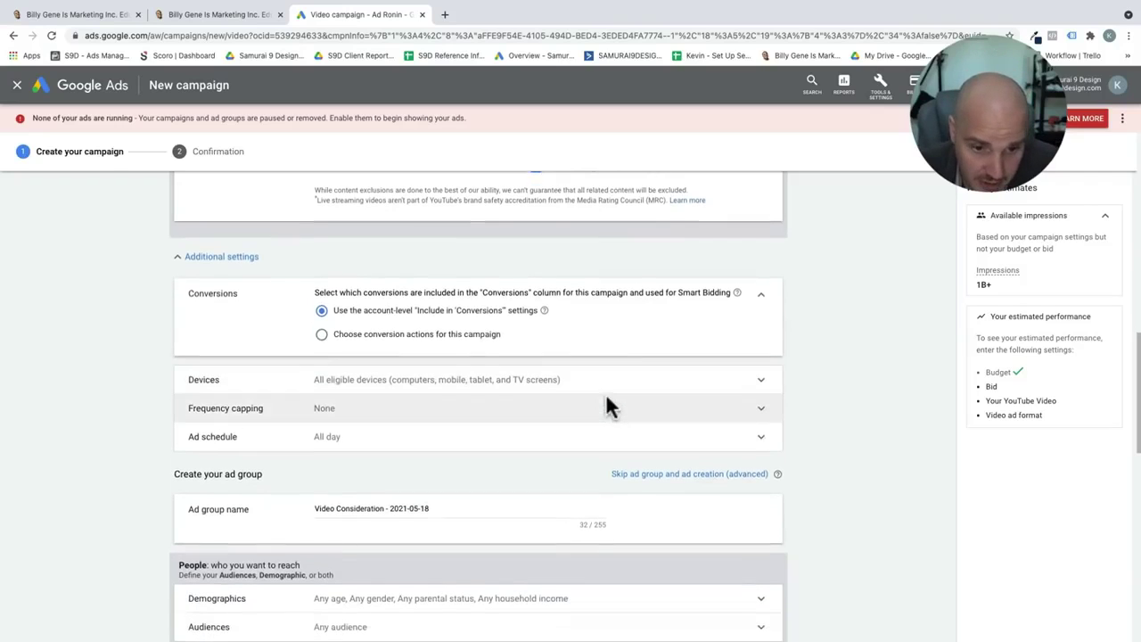
{"action": "left_click", "coordinate": [668, 384]}
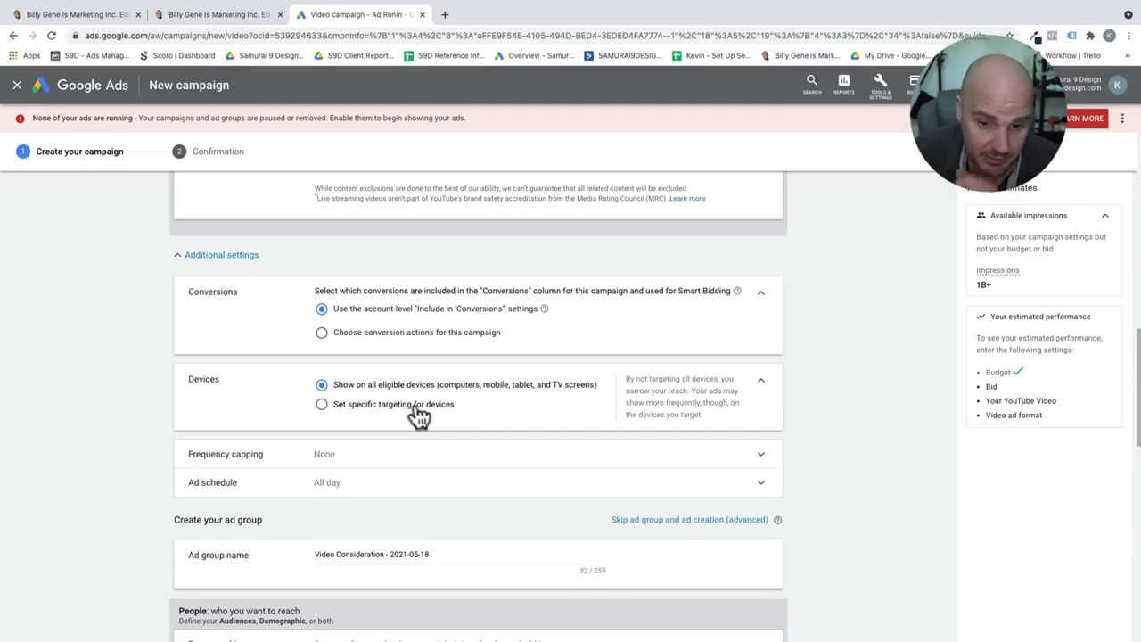
{"action": "scroll", "coordinate": [471, 410], "scroll_direction": "down", "scroll_amount": 1}
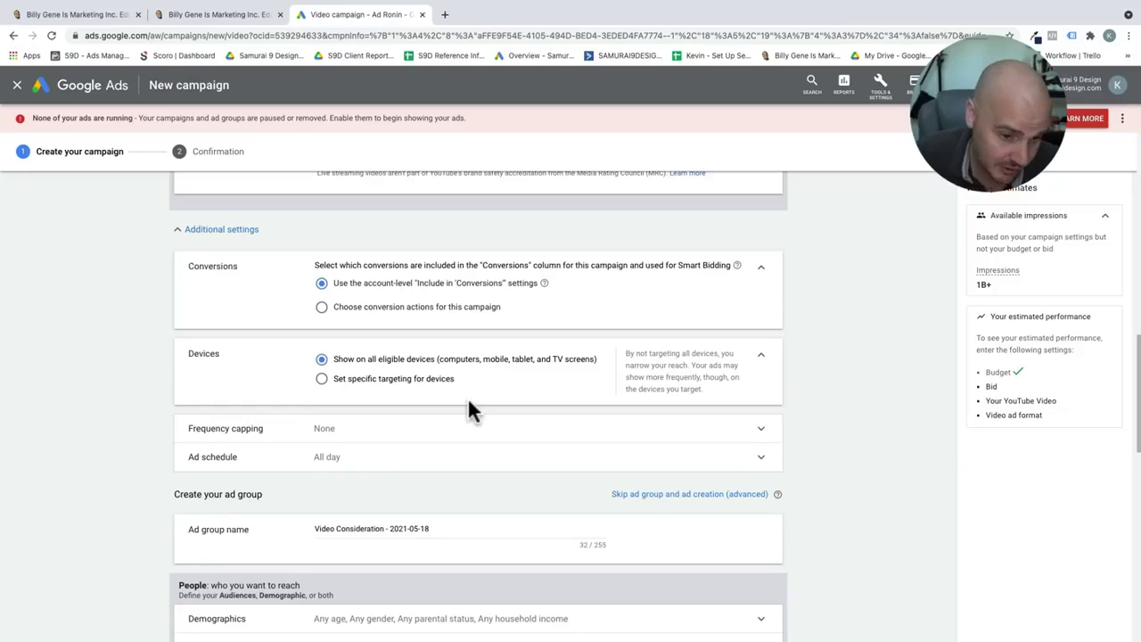
{"action": "scroll", "coordinate": [470, 403], "scroll_direction": "down", "scroll_amount": 1}
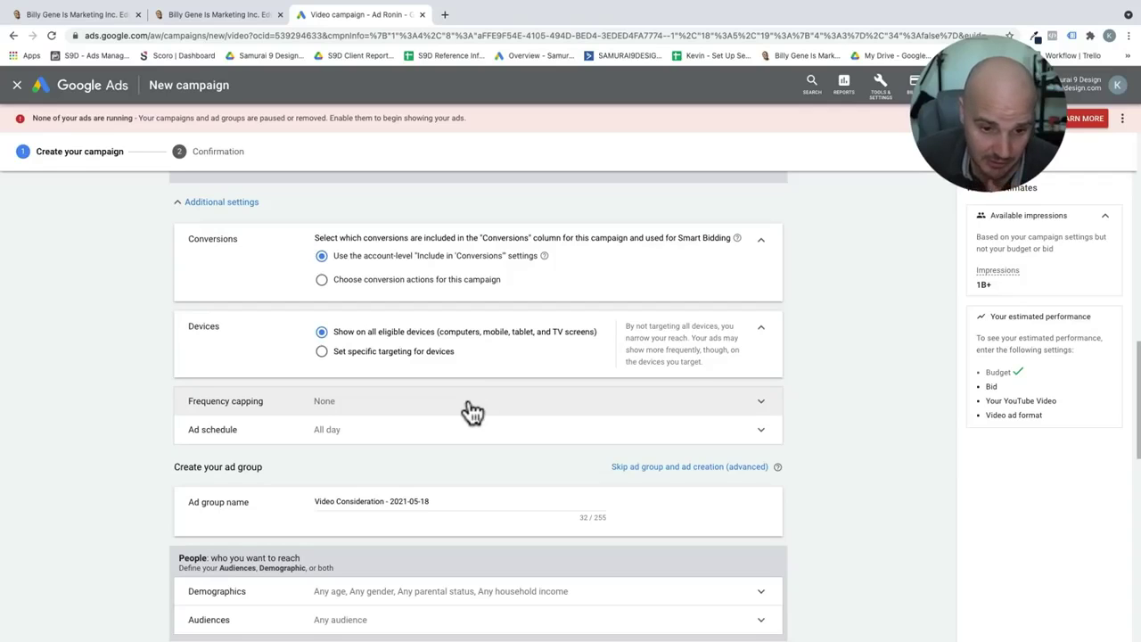
{"action": "scroll", "coordinate": [470, 412], "scroll_direction": "down", "scroll_amount": 3}
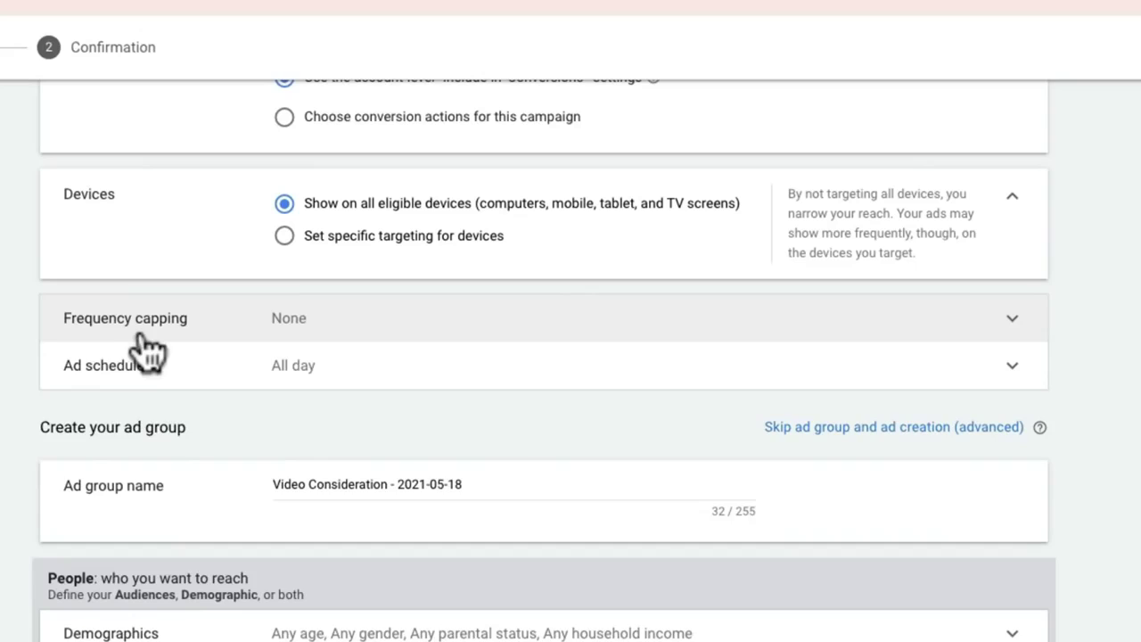
- Cap impression frequency at 20 per month
{"action": "left_click", "coordinate": [140, 337]}
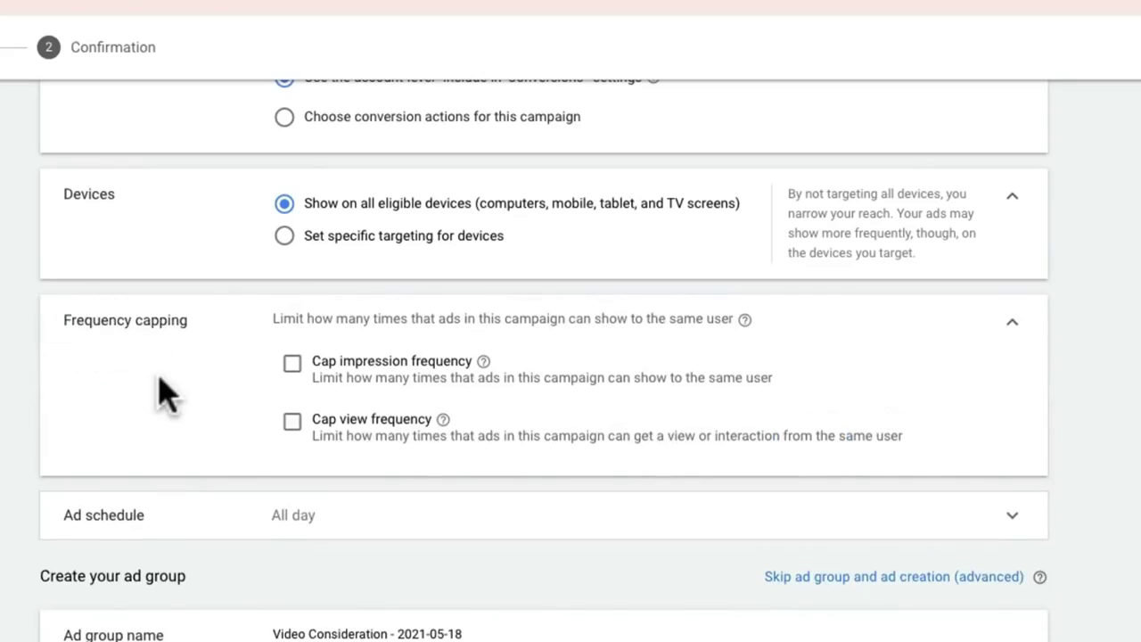
{"action": "left_click", "coordinate": [293, 363]}
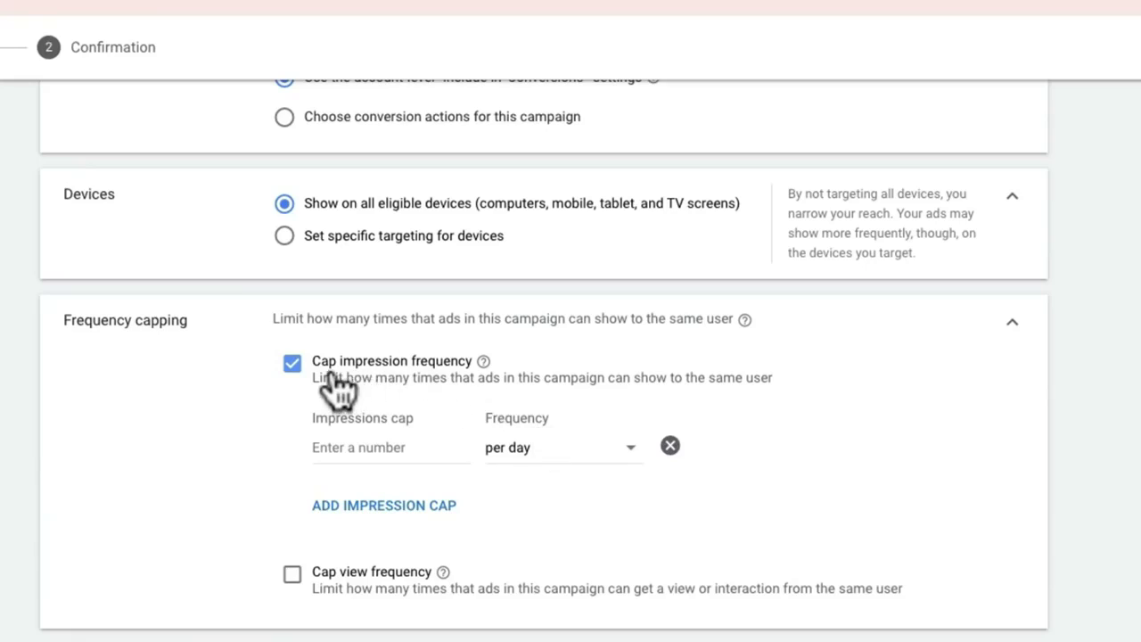
{"action": "left_click", "coordinate": [382, 450]}
{"action": "type", "text": "20"}
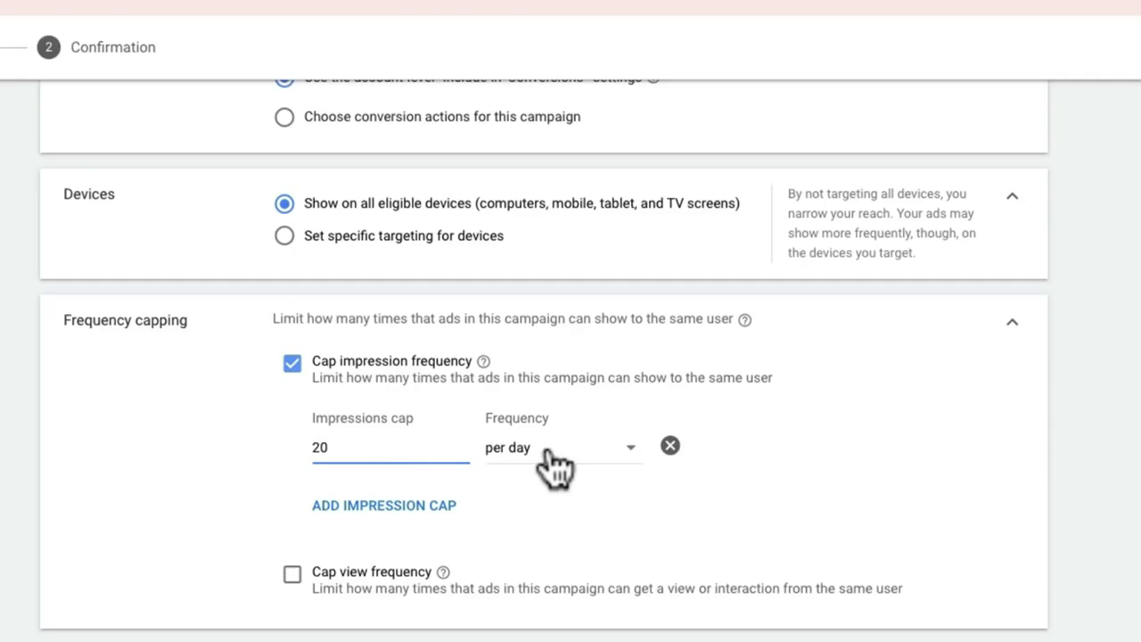
{"action": "left_click", "coordinate": [552, 464]}
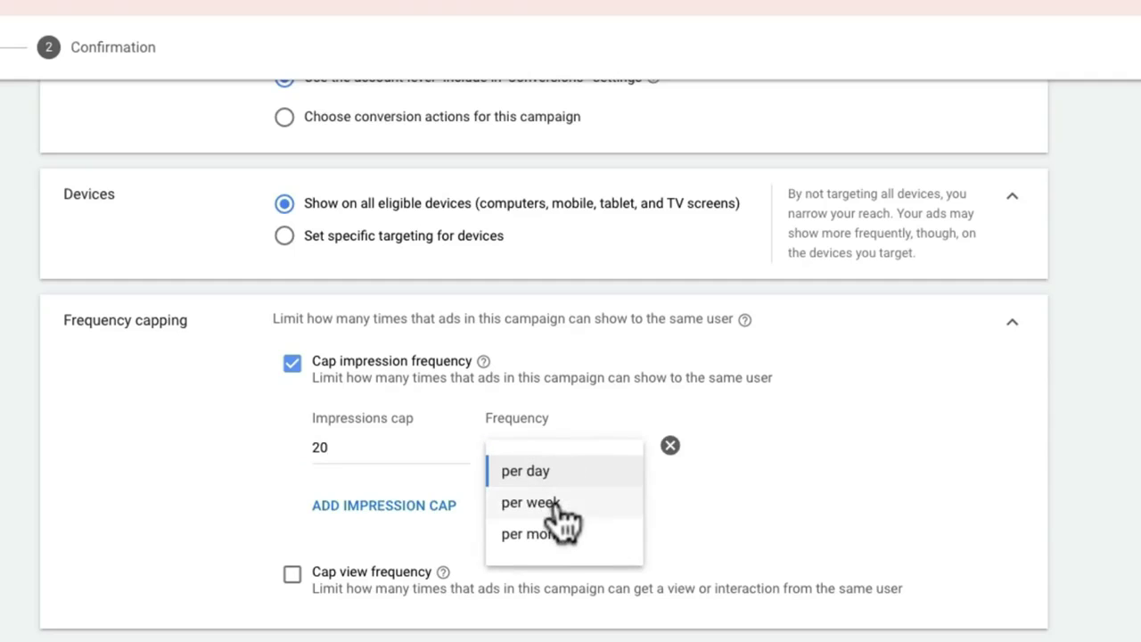
{"action": "left_click", "coordinate": [561, 520]}
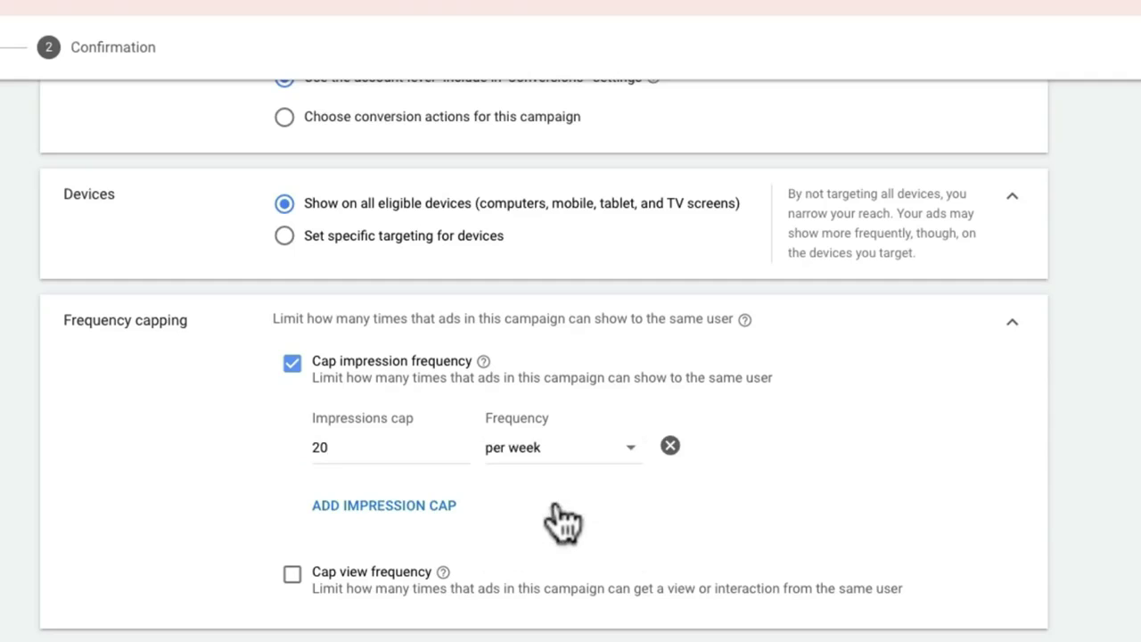
{"action": "left_click", "coordinate": [524, 455]}
{"action": "left_click", "coordinate": [528, 540]}
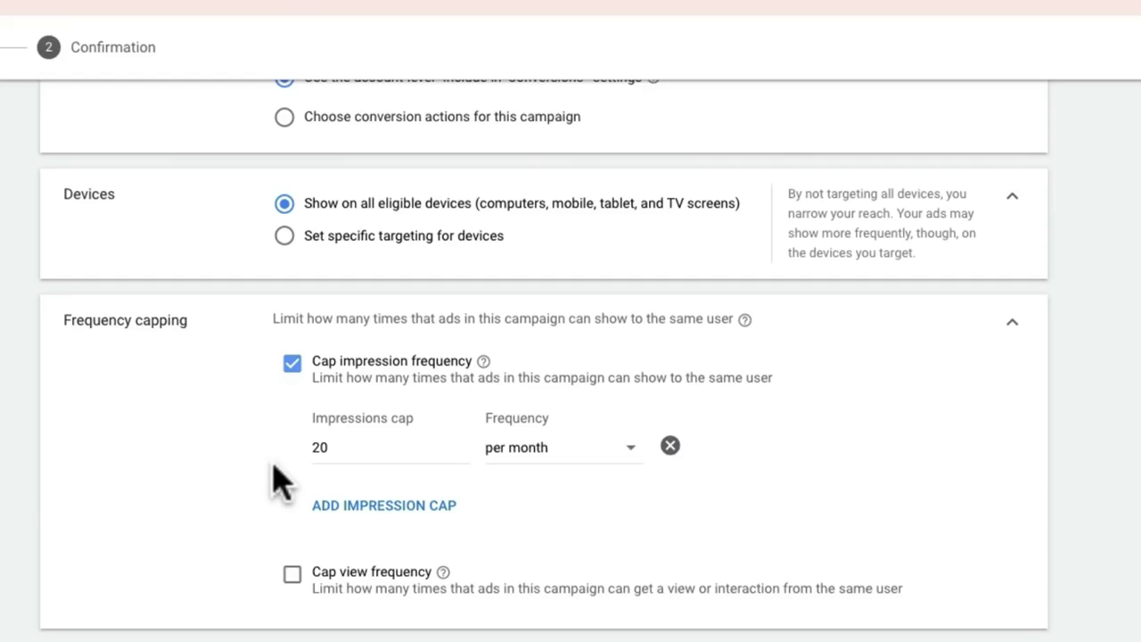
- Cap view frequency at 3 per week
{"action": "scroll", "coordinate": [272, 482], "scroll_direction": "down", "scroll_amount": 2}
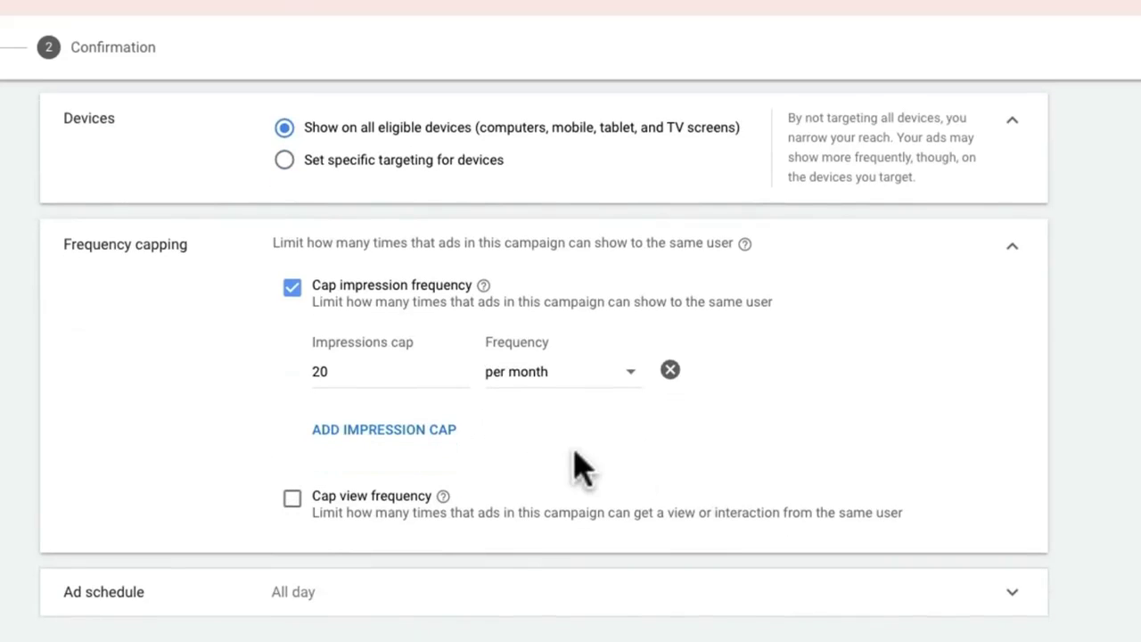
{"action": "scroll", "coordinate": [578, 466], "scroll_direction": "down", "scroll_amount": 1}
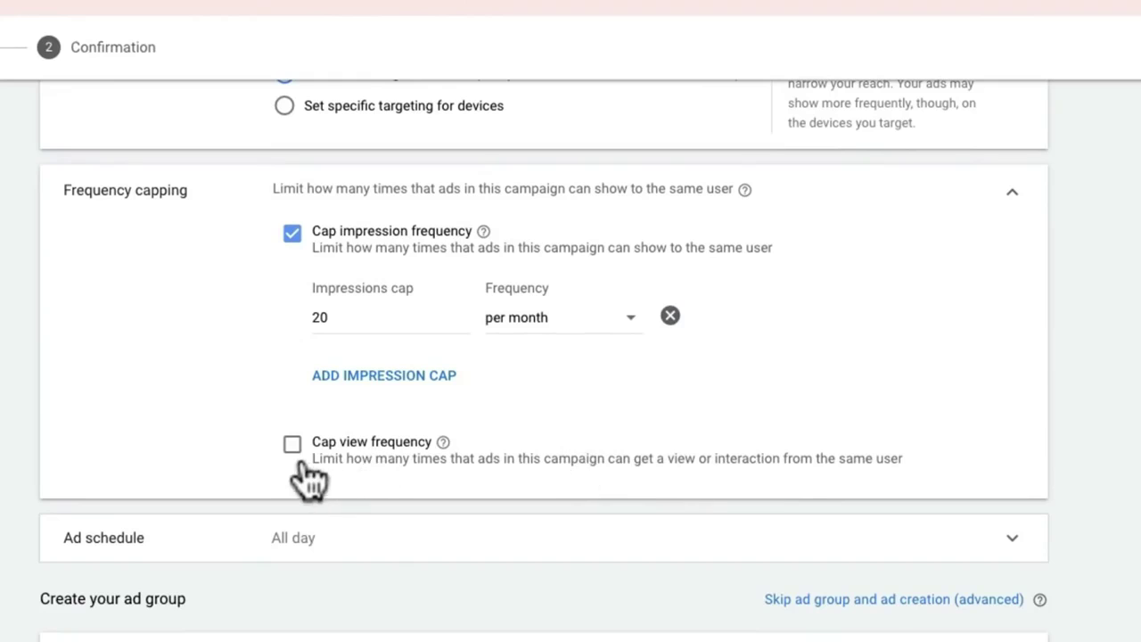
{"action": "left_click", "coordinate": [292, 445]}
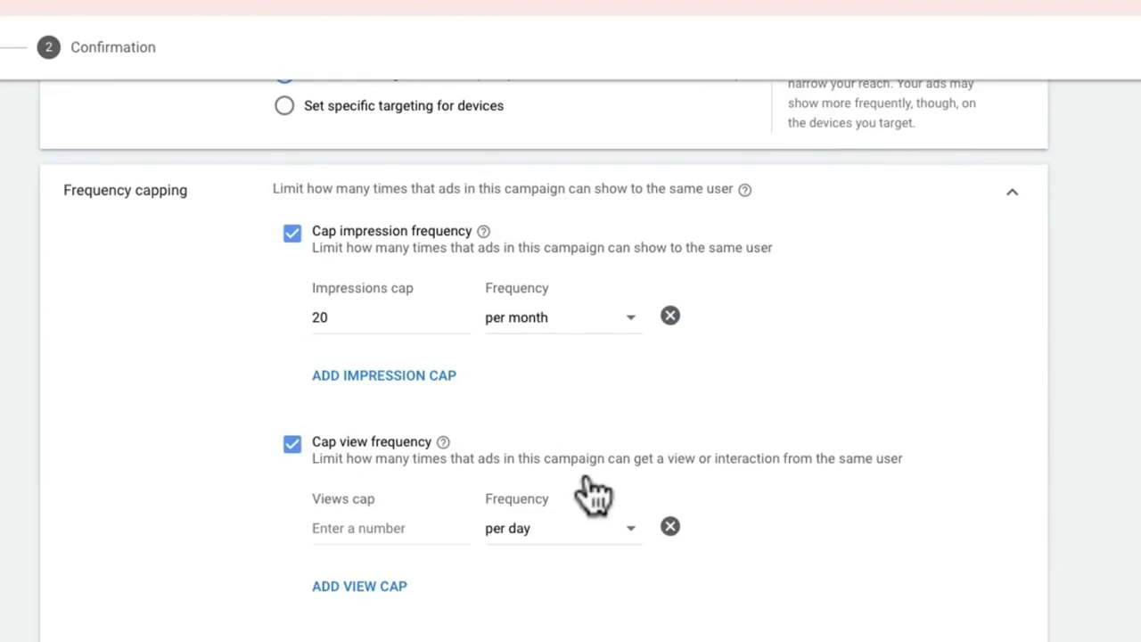
{"action": "scroll", "coordinate": [591, 491], "scroll_direction": "down", "scroll_amount": 1}
{"action": "left_click", "coordinate": [349, 452]}
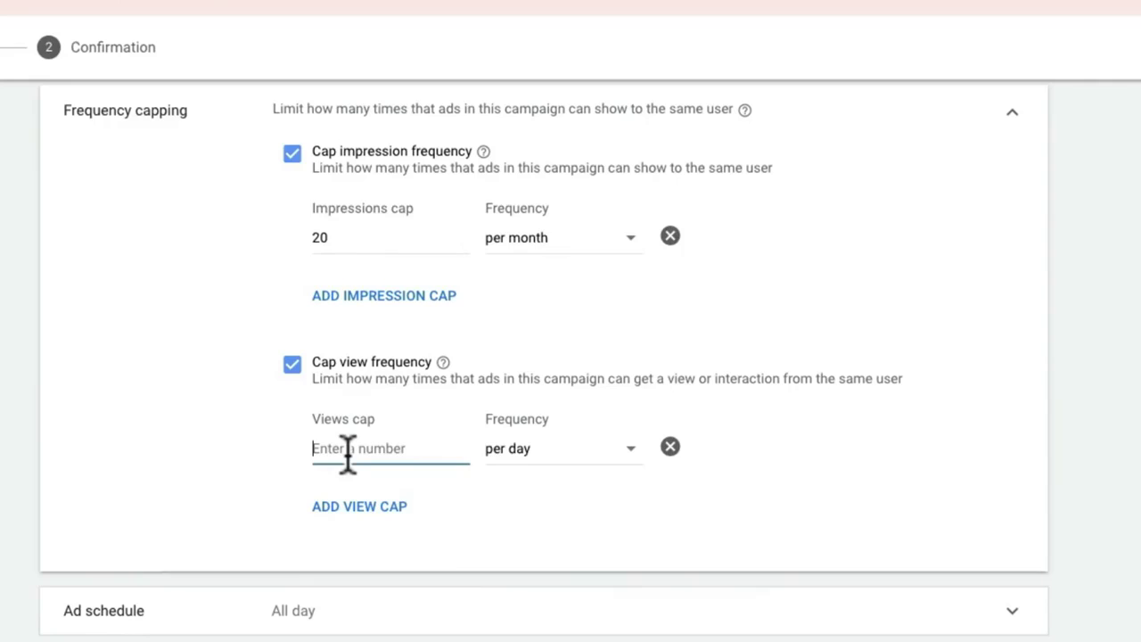
{"action": "type", "text": "3"}
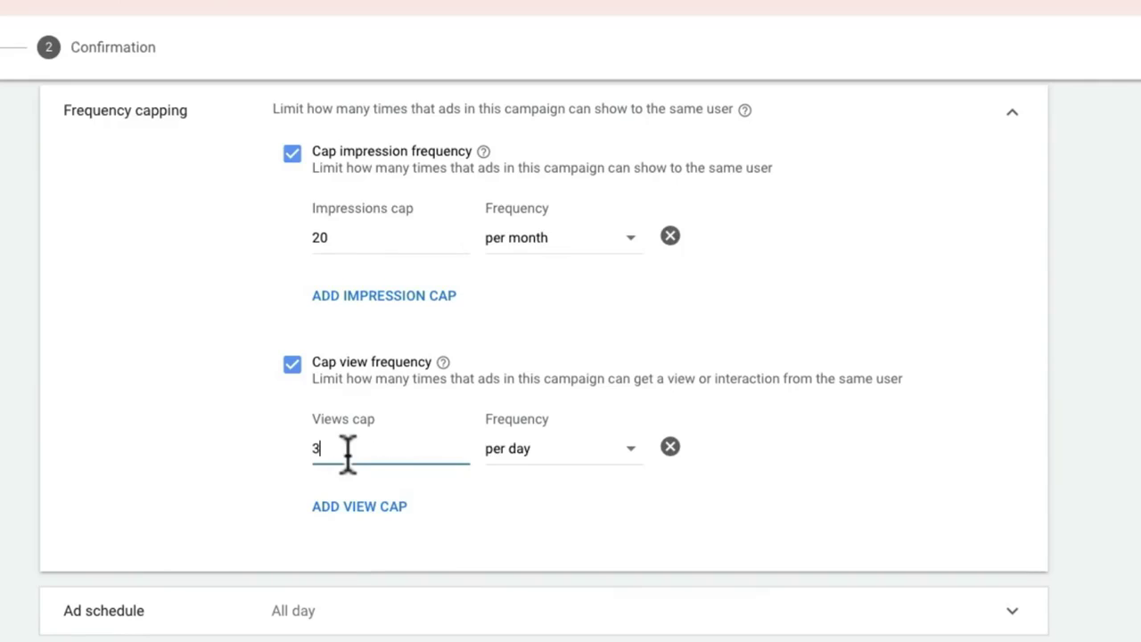
{"action": "left_click", "coordinate": [624, 453]}
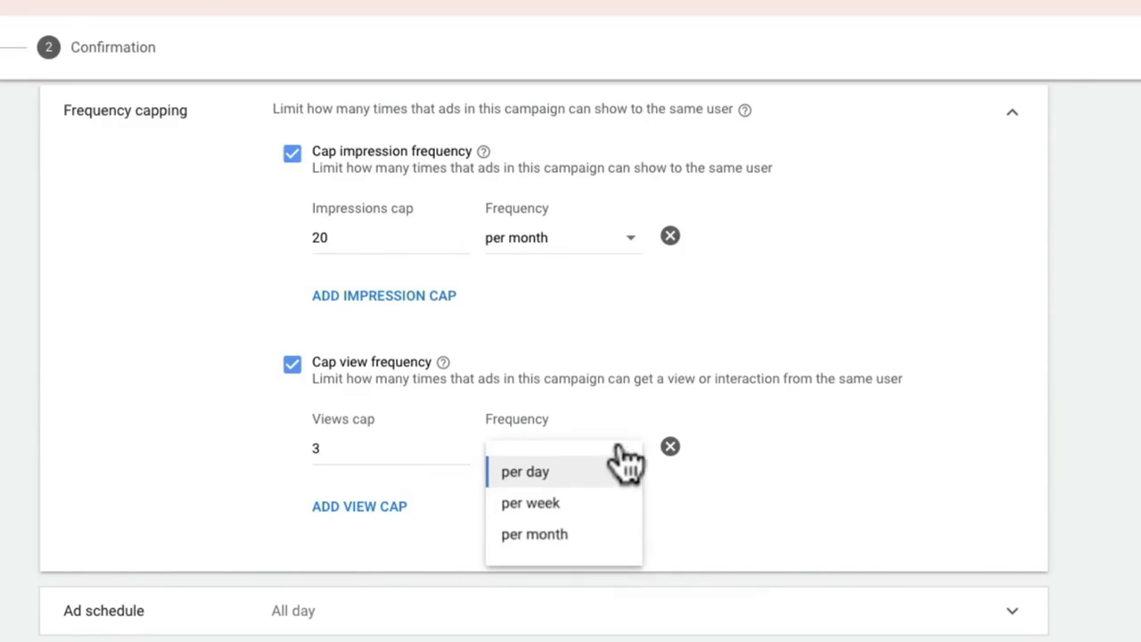
{"action": "left_click", "coordinate": [601, 505]}
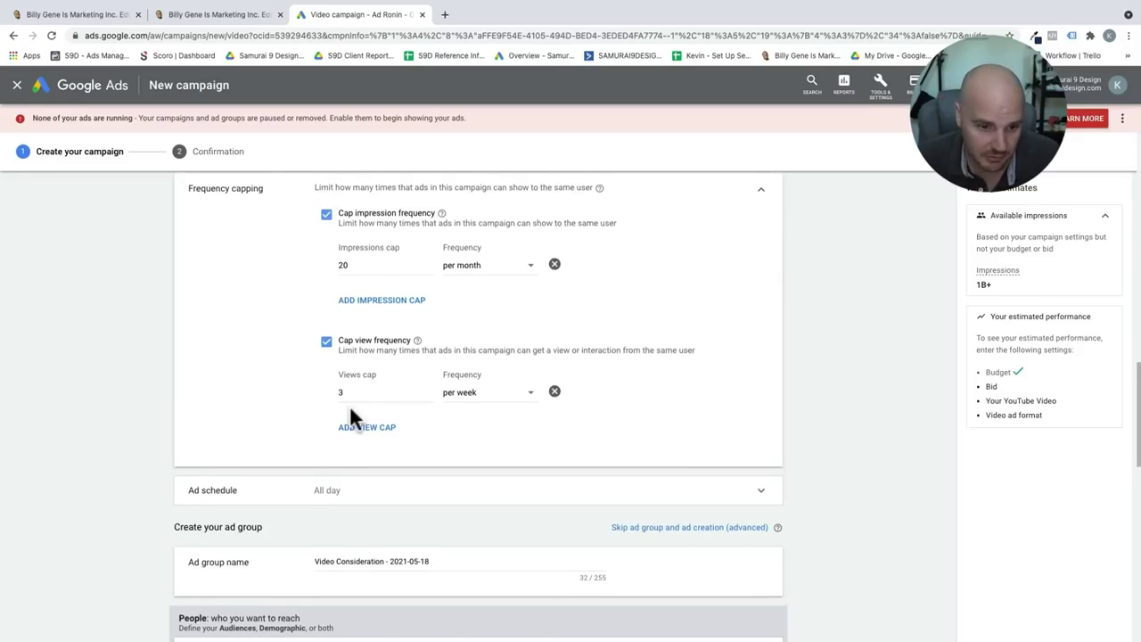
- Replace the ad group name with 'Canada (Affinity Audience BGIM/Neil Patel)'
{"action": "scroll", "coordinate": [349, 405], "scroll_direction": "down", "scroll_amount": 1}
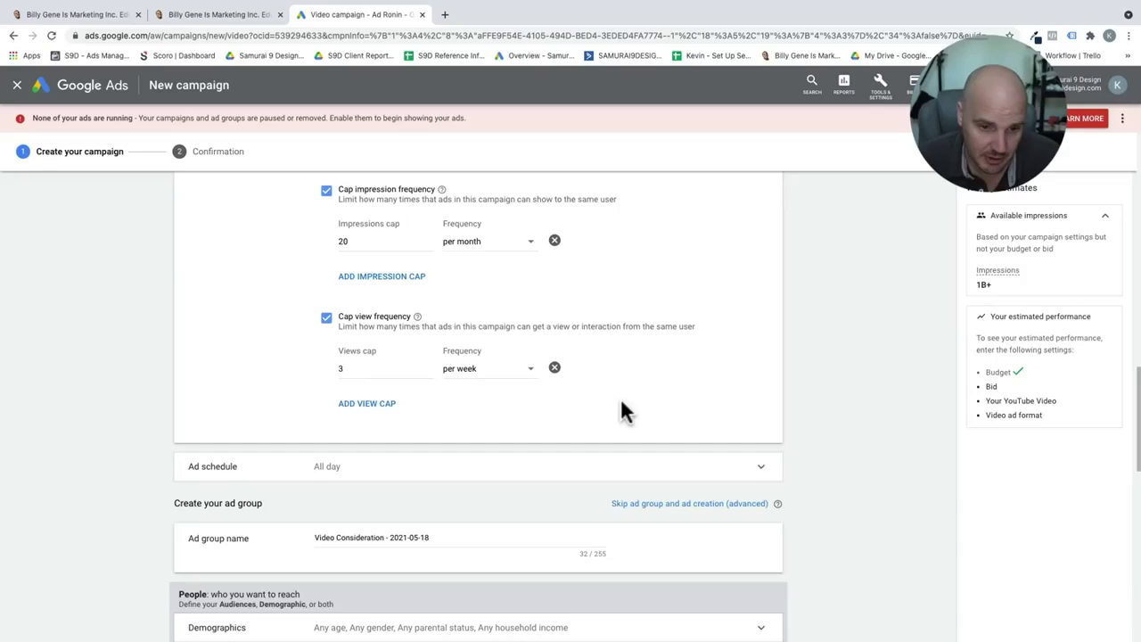
{"action": "scroll", "coordinate": [621, 407], "scroll_direction": "down", "scroll_amount": 4}
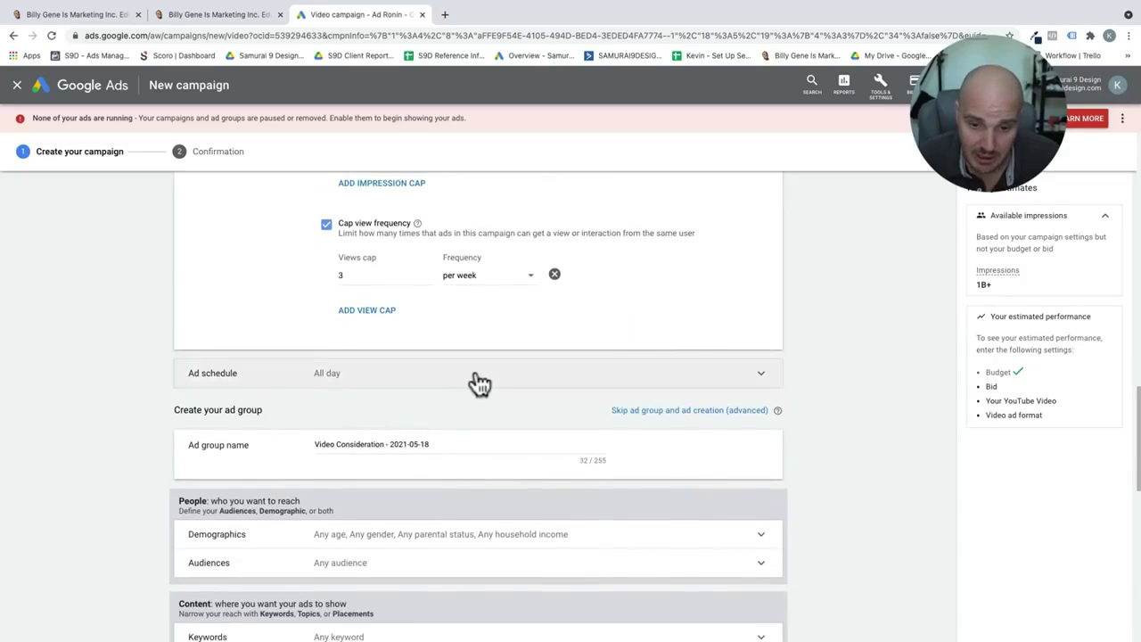
{"action": "scroll", "coordinate": [472, 382], "scroll_direction": "down", "scroll_amount": 3}
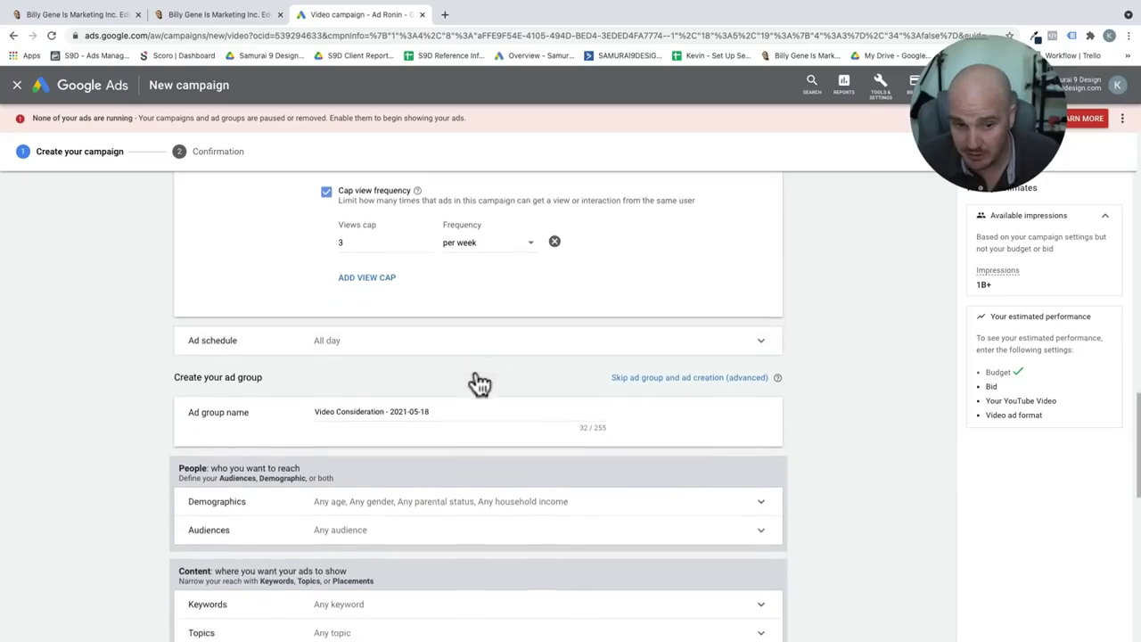
{"action": "left_click", "coordinate": [418, 371]}
{"action": "key", "text": "ctrl+a"}
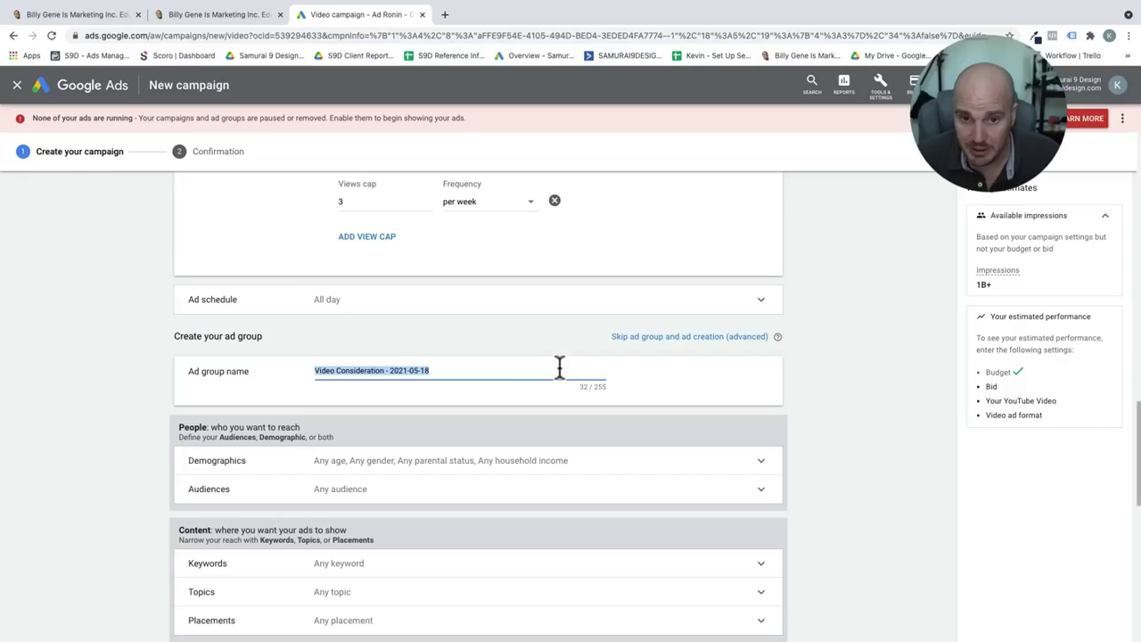
{"action": "type", "text": "Canada "}
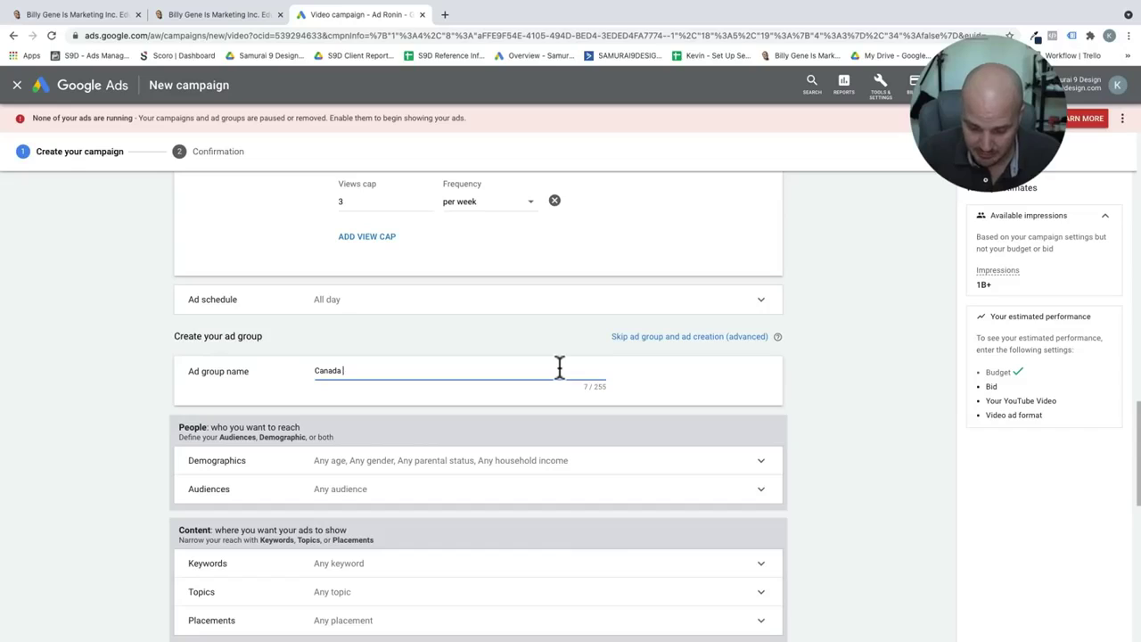
{"action": "type", "text": "(a"}
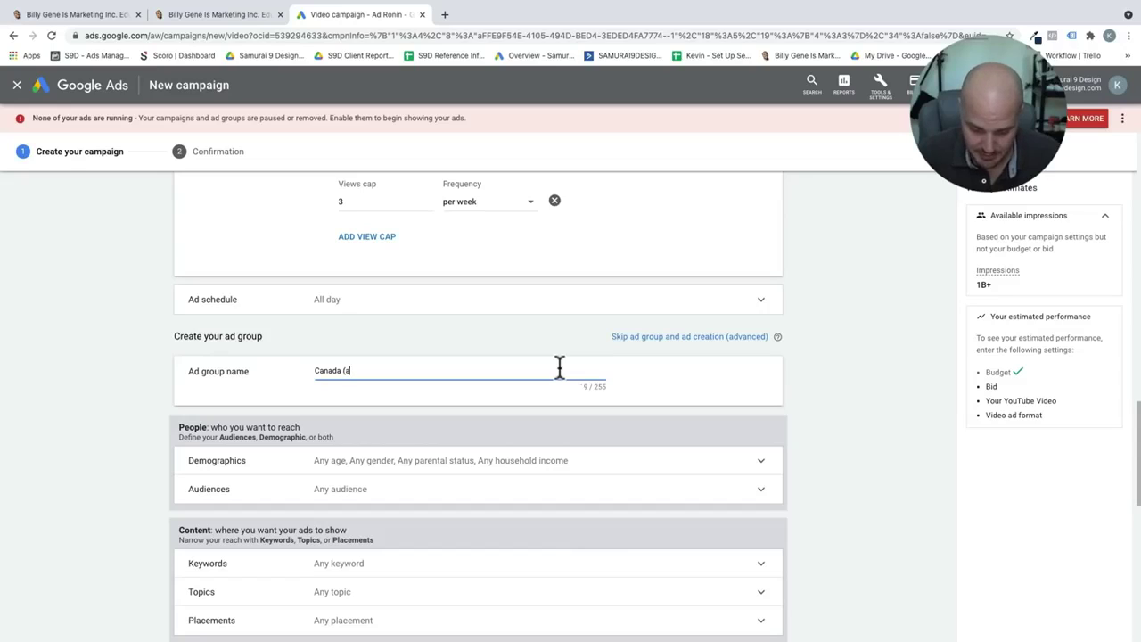
{"action": "type", "text": "ffinity Audi"}
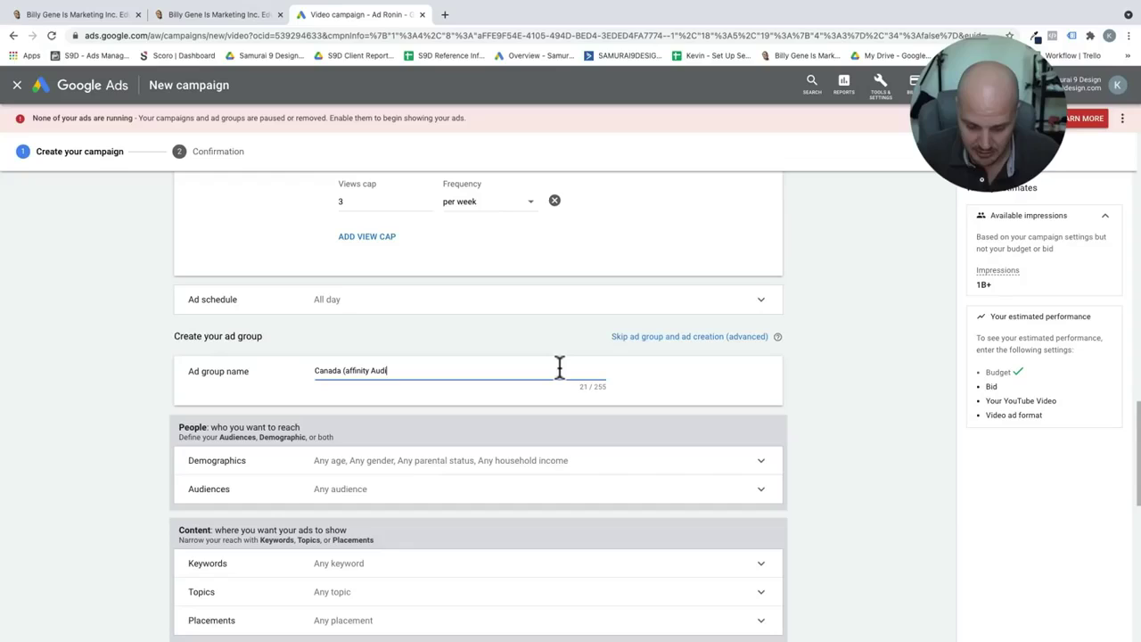
{"action": "type", "text": "ence "}
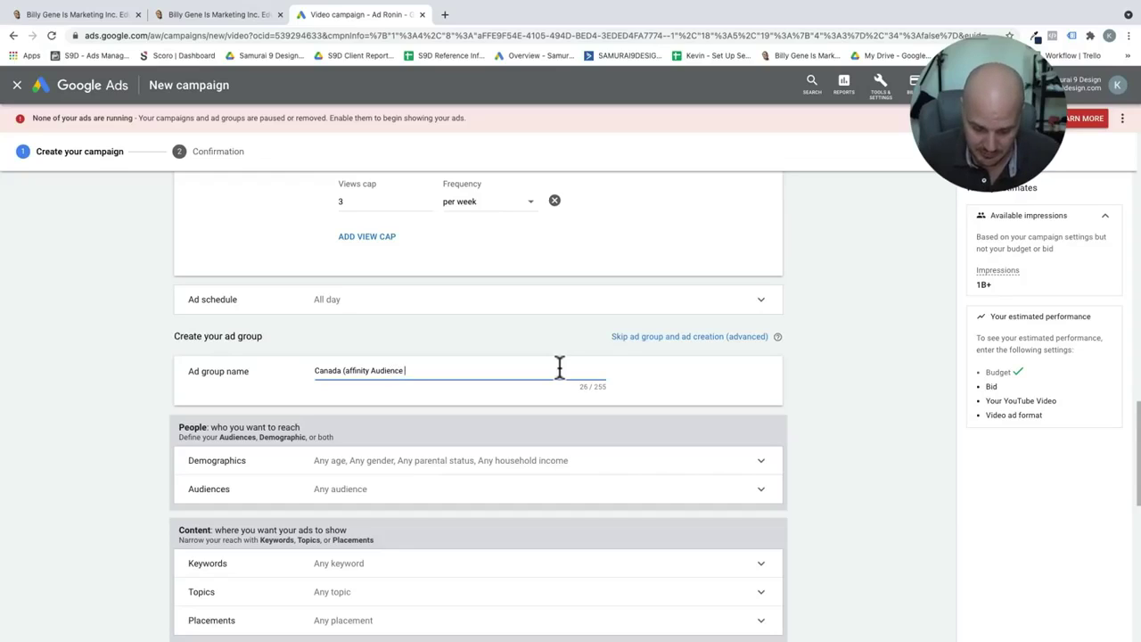
{"action": "type", "text": "BGIM"}
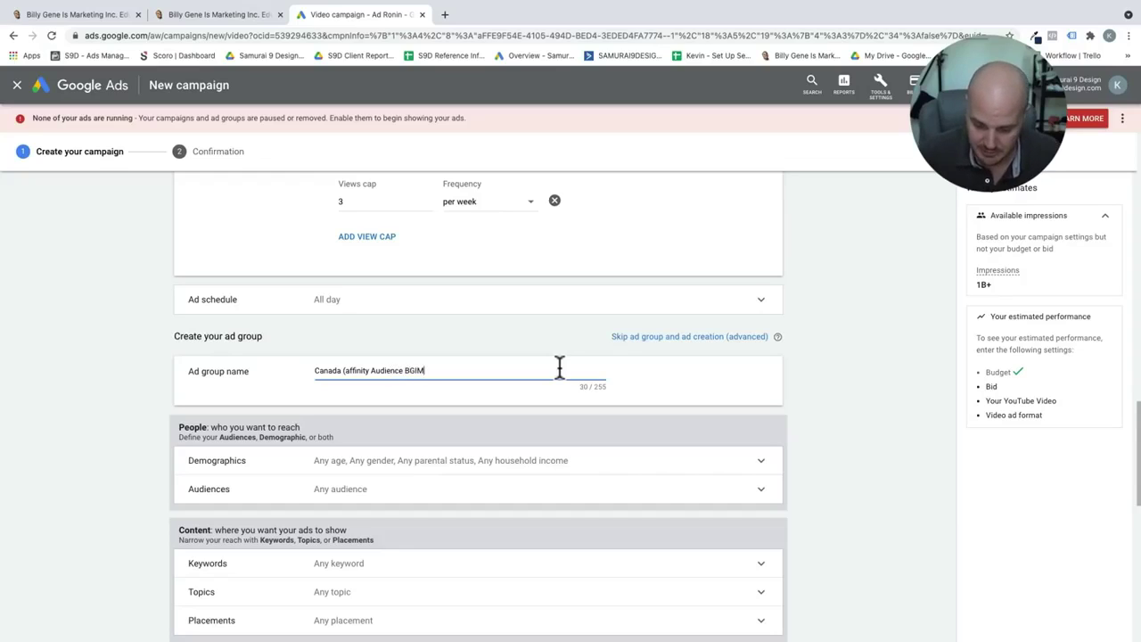
{"action": "type", "text": "/Neil Pat"}
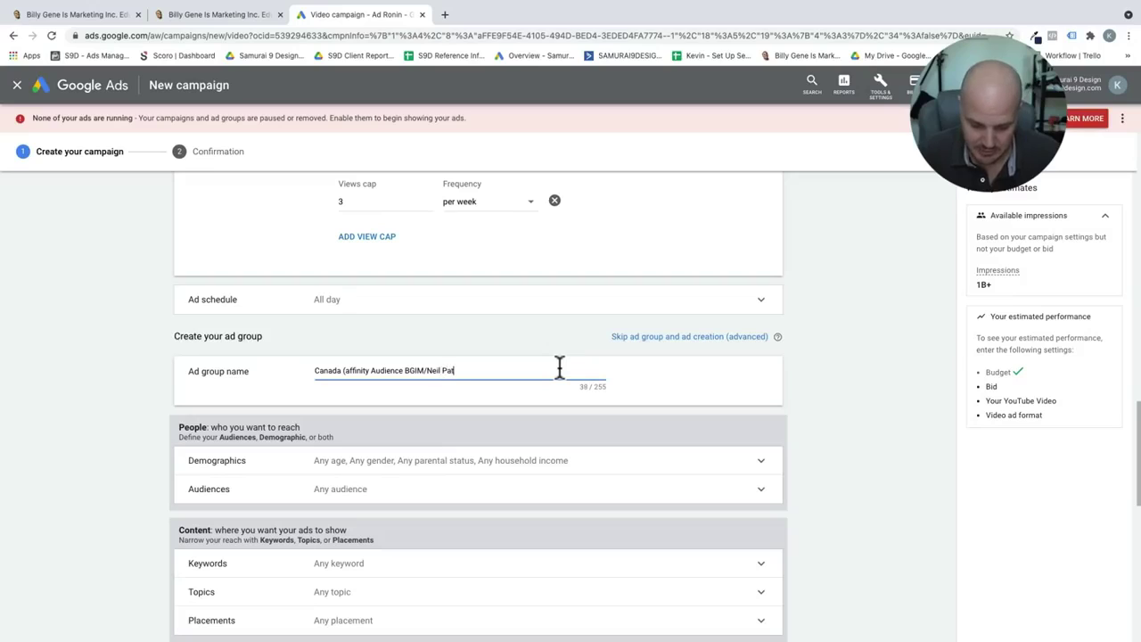
{"action": "type", "text": "el)"}
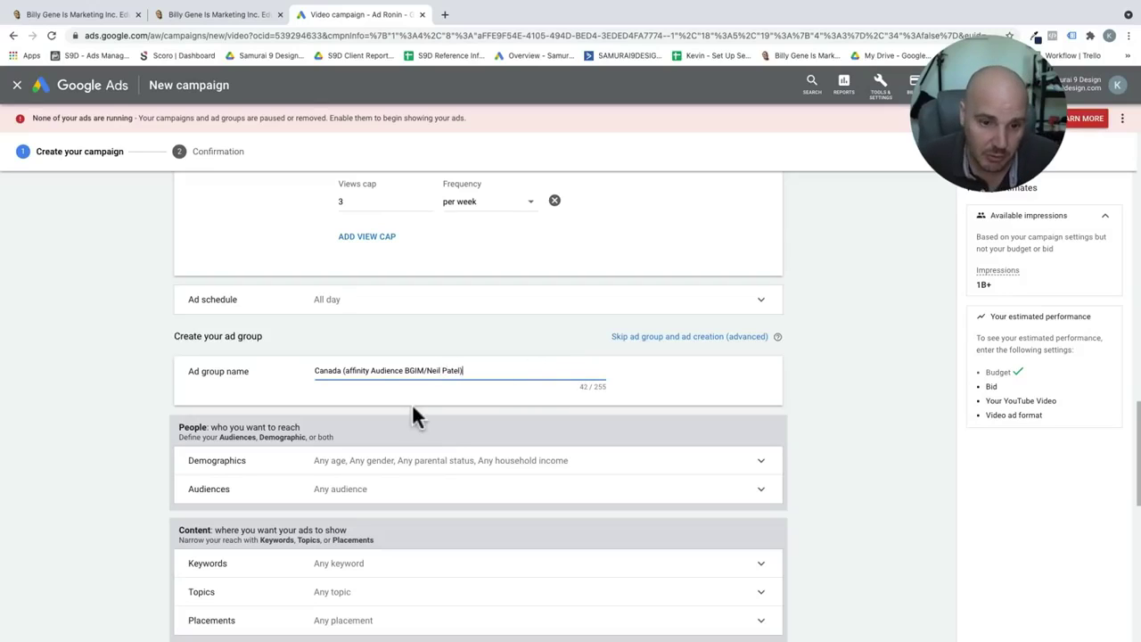
- Capitalize 'Affinity' and append ' - Tutorial Video' to the ad group name
{"action": "left_click", "coordinate": [347, 373]}
{"action": "key", "text": "BackSpace"}
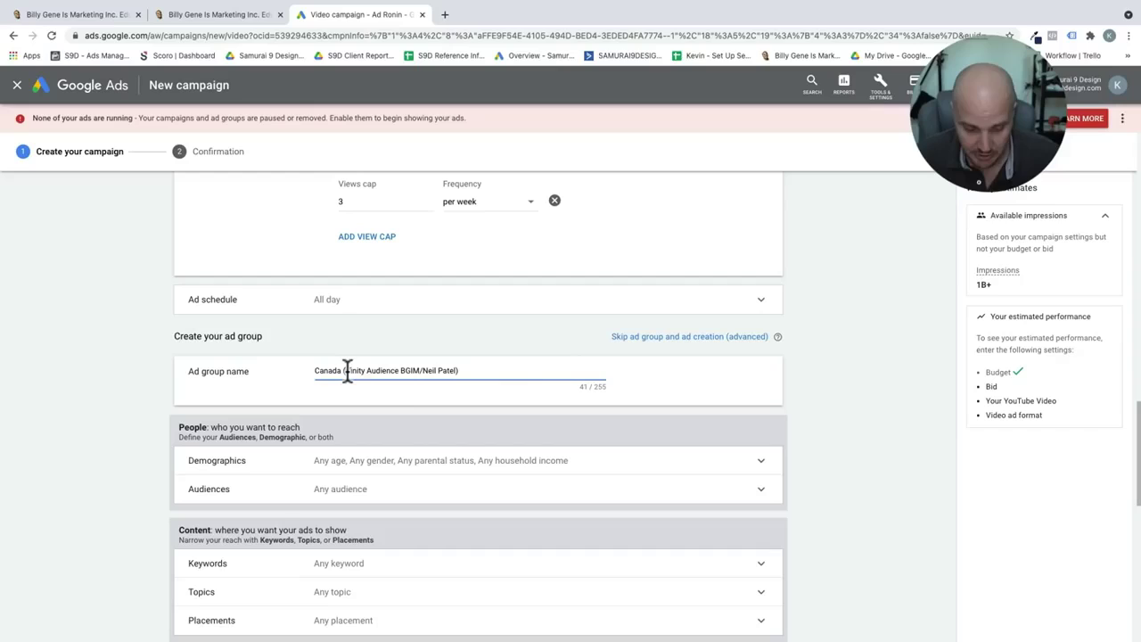
{"action": "type", "text": "A"}
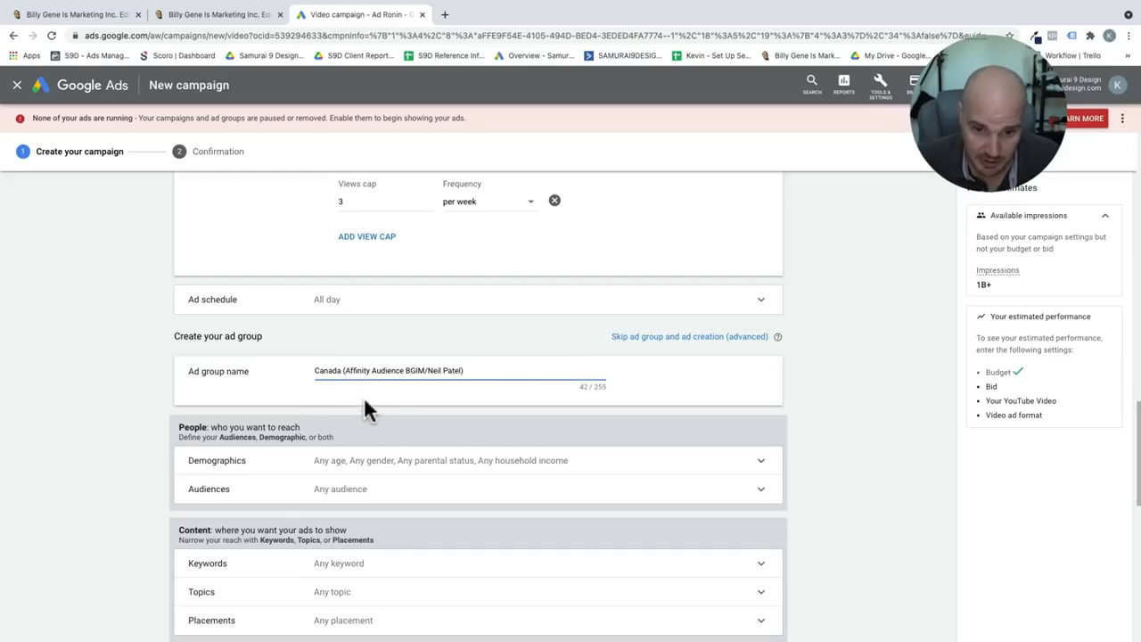
{"action": "left_click", "coordinate": [473, 370]}
{"action": "type", "text": "- Tr"}
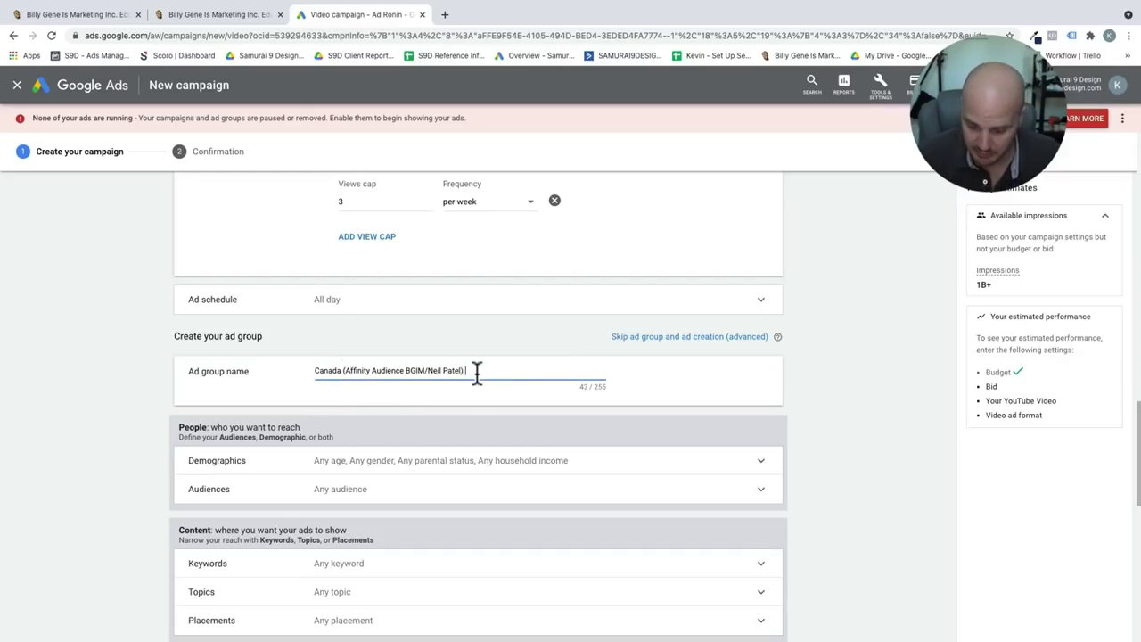
{"action": "type", "text": "to"}
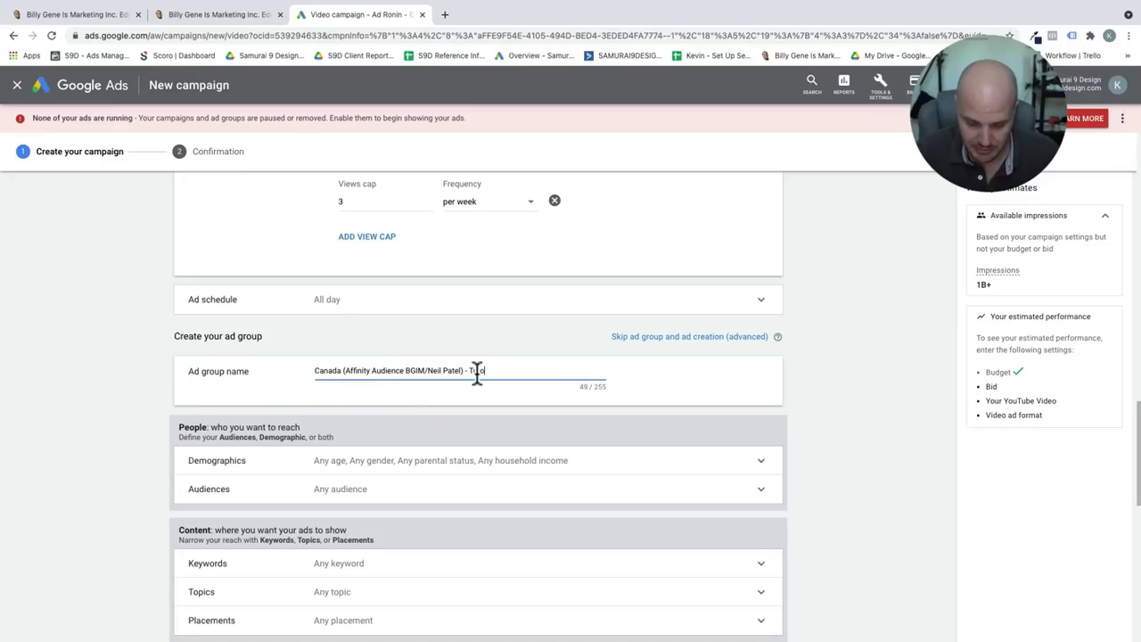
{"action": "type", "text": "rial Video"}
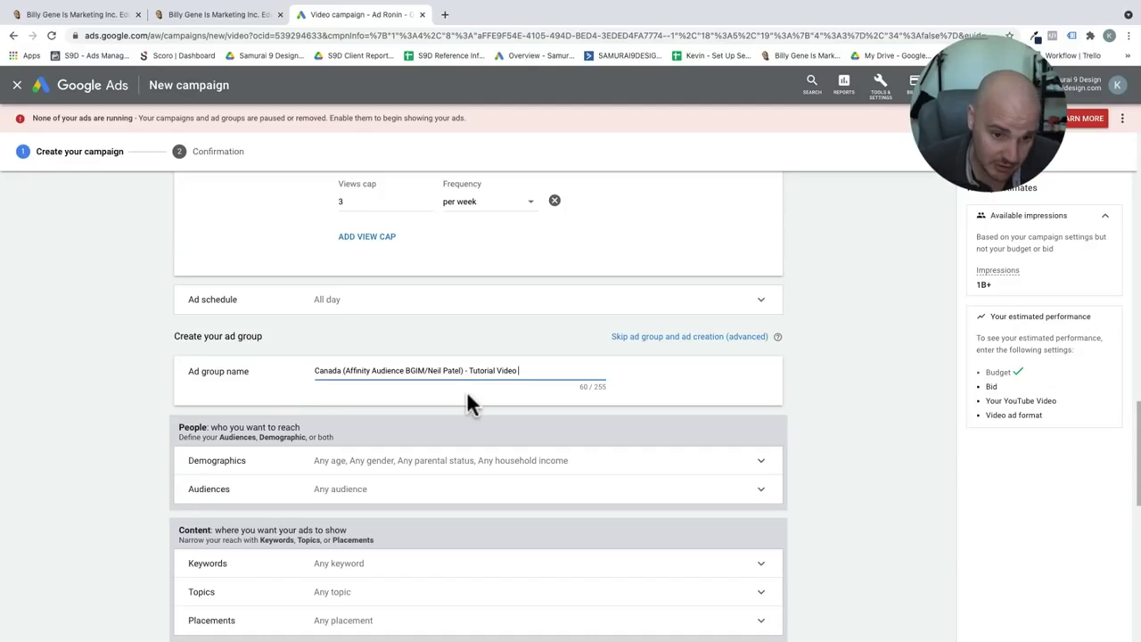
{"action": "scroll", "coordinate": [466, 401], "scroll_direction": "down", "scroll_amount": 2}
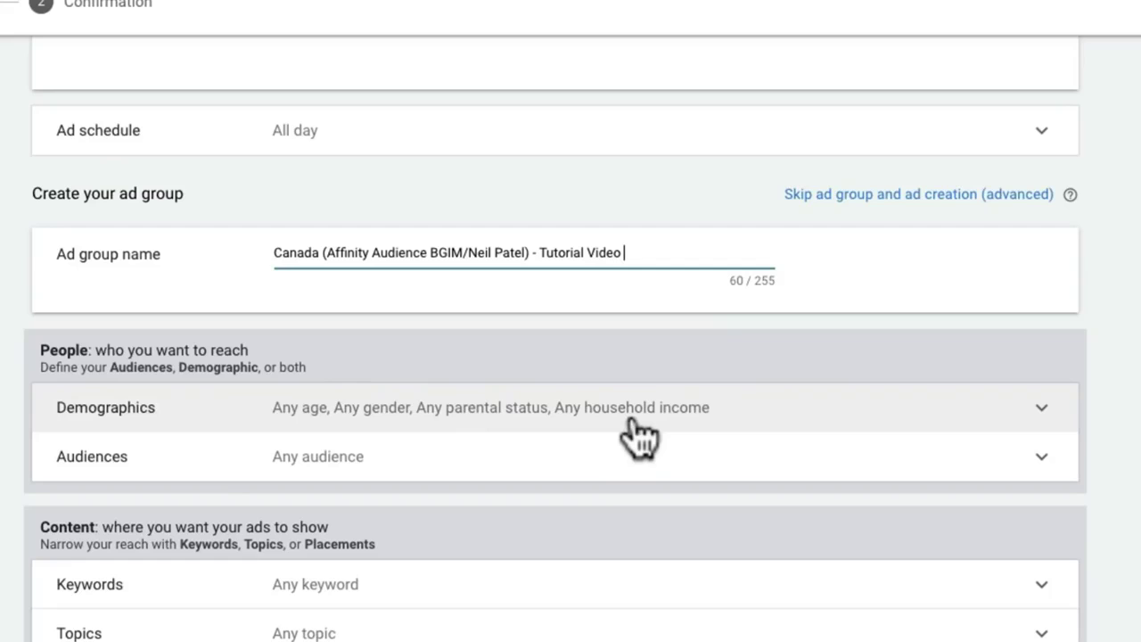
- Uncheck the 65+ age group in Demographics, keeping all genders, parental statuses and incomes
{"action": "left_click", "coordinate": [631, 419]}
{"action": "scroll", "coordinate": [631, 419], "scroll_direction": "down", "scroll_amount": 3}
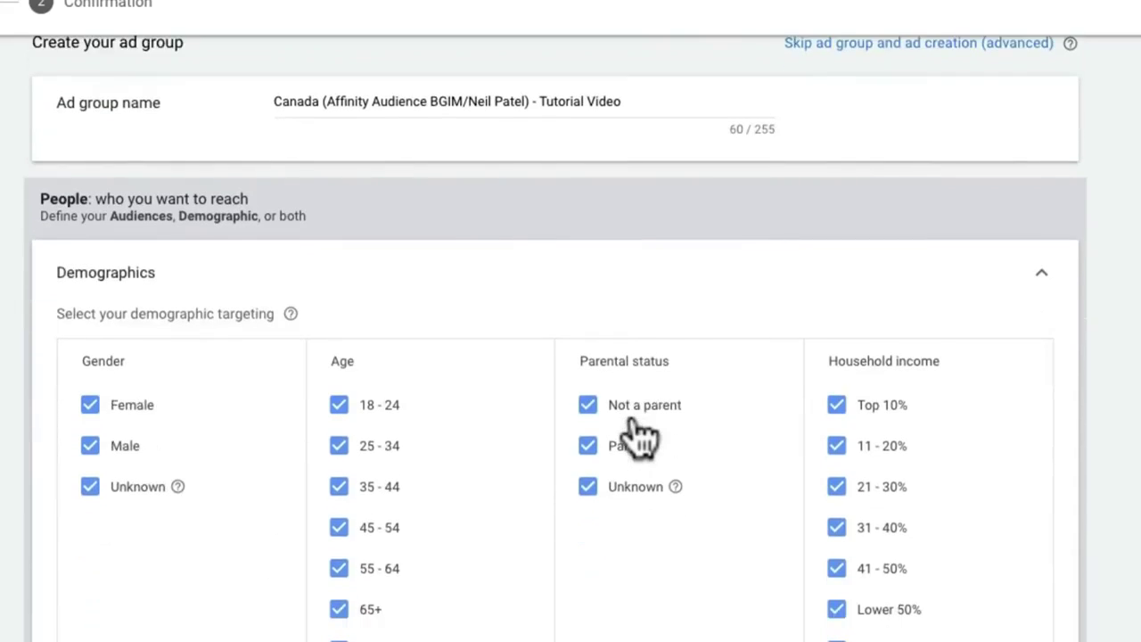
{"action": "scroll", "coordinate": [635, 426], "scroll_direction": "down", "scroll_amount": 1}
{"action": "left_click", "coordinate": [339, 532]}
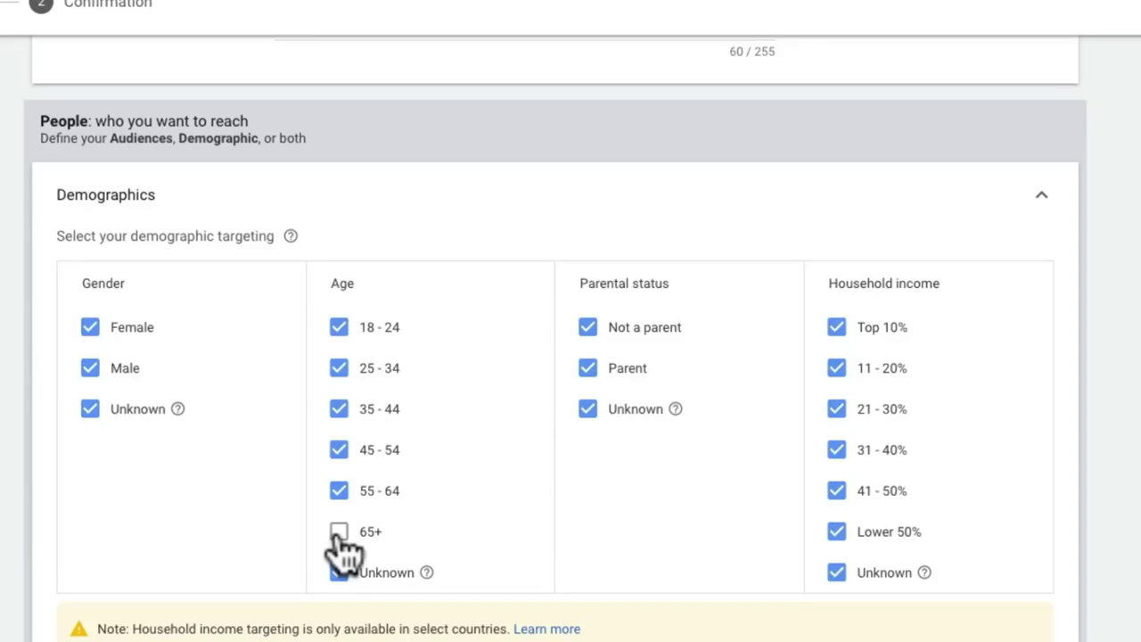
{"action": "scroll", "coordinate": [223, 550], "scroll_direction": "down", "scroll_amount": 2}
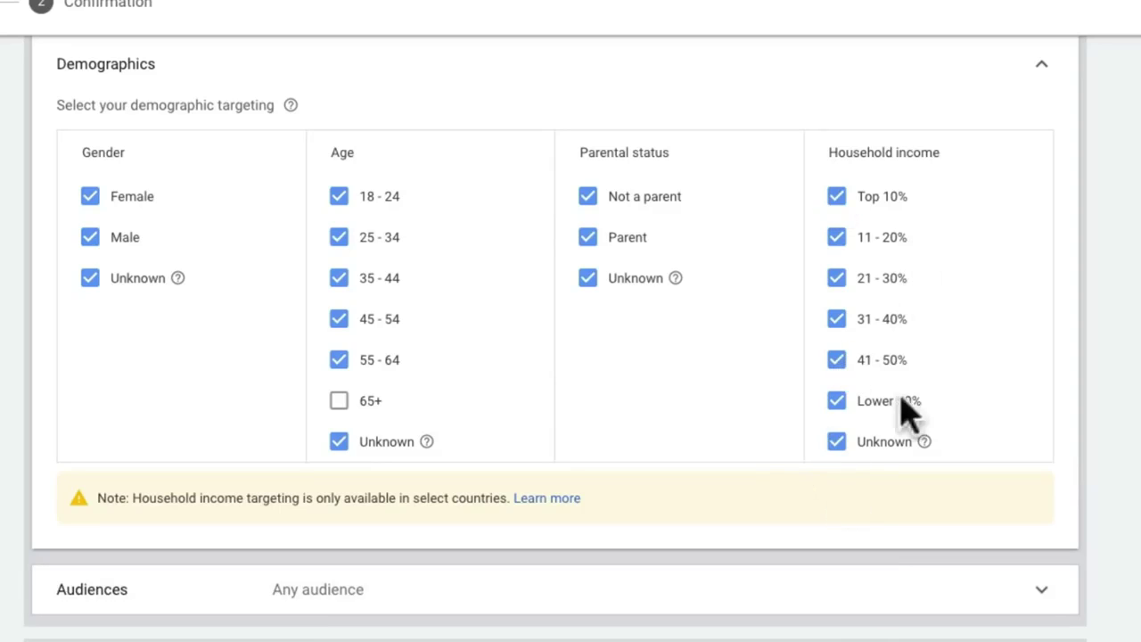
{"action": "scroll", "coordinate": [719, 327], "scroll_direction": "down", "scroll_amount": 2}
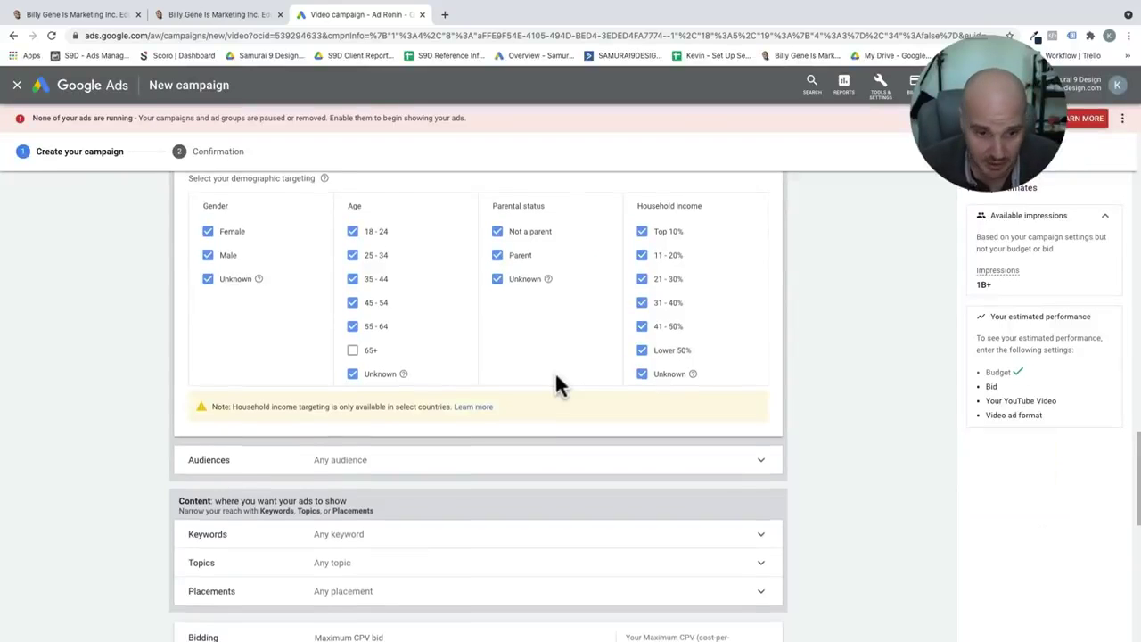
{"action": "scroll", "coordinate": [554, 379], "scroll_direction": "down", "scroll_amount": 2}
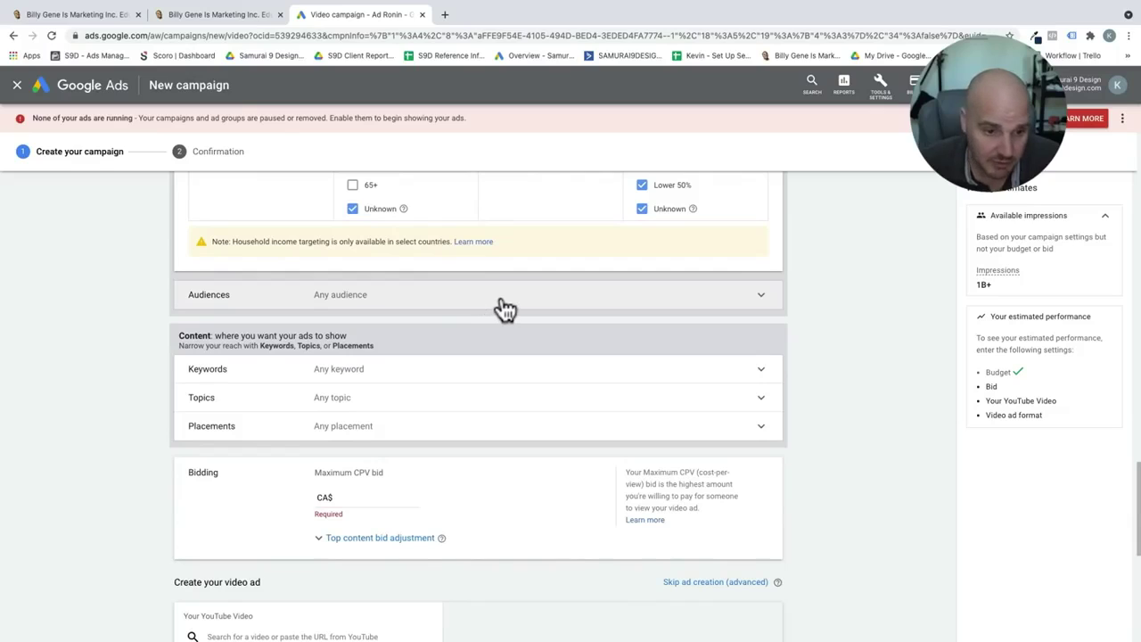
- Browse Audiences to Your custom audiences, showing the existing BGIM and Neil Patel audiences
{"action": "left_click", "coordinate": [233, 313]}
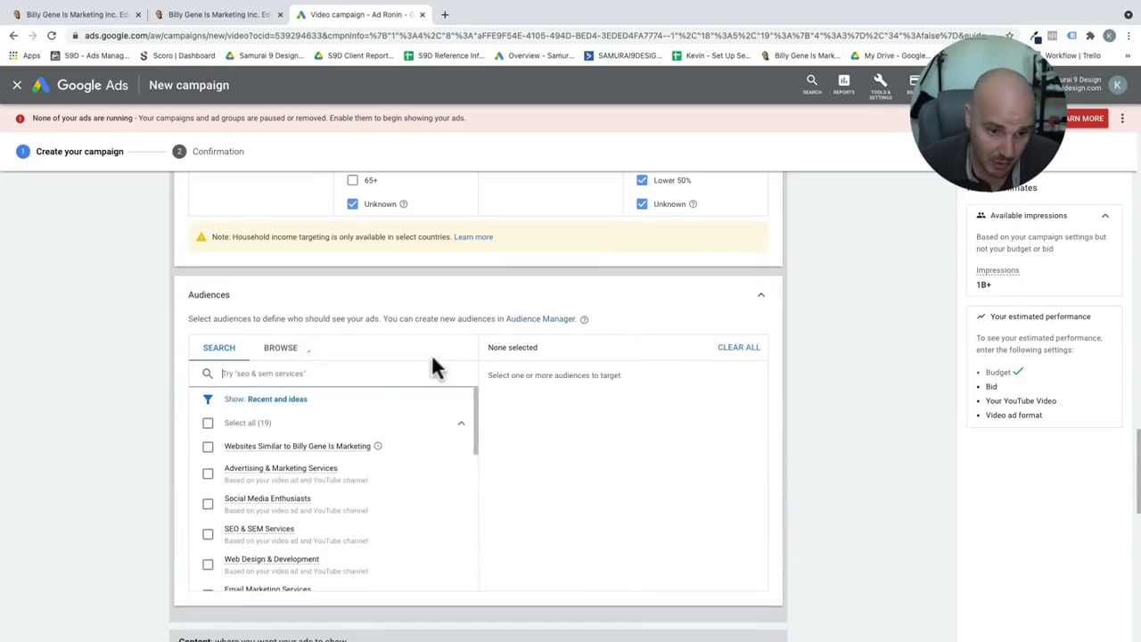
{"action": "scroll", "coordinate": [267, 365], "scroll_direction": "down", "scroll_amount": 1}
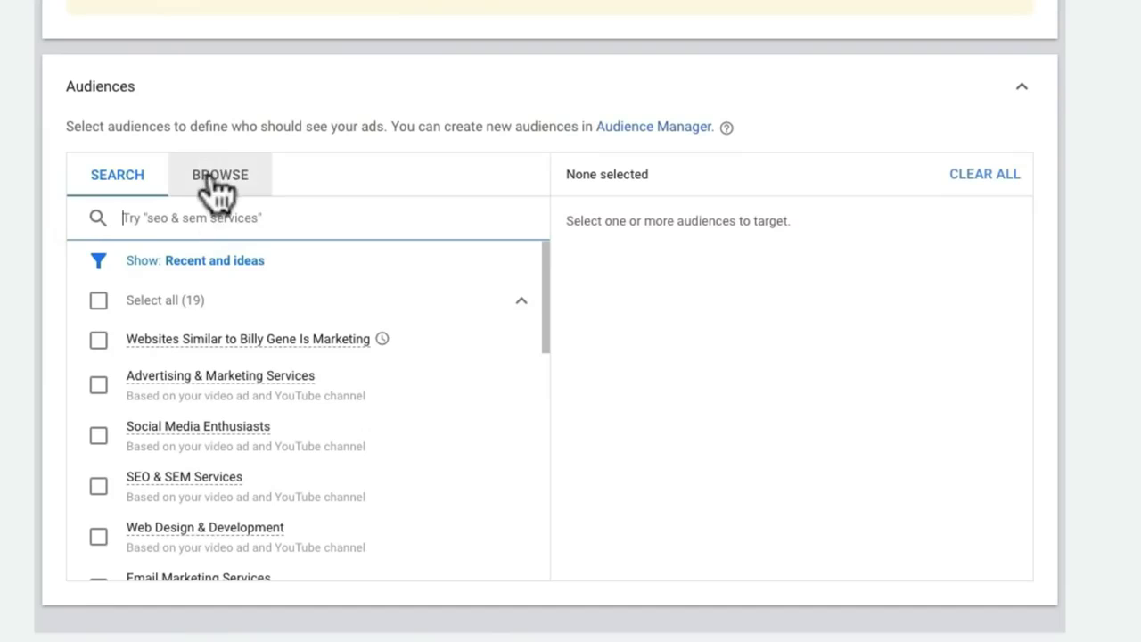
{"action": "left_click", "coordinate": [217, 188]}
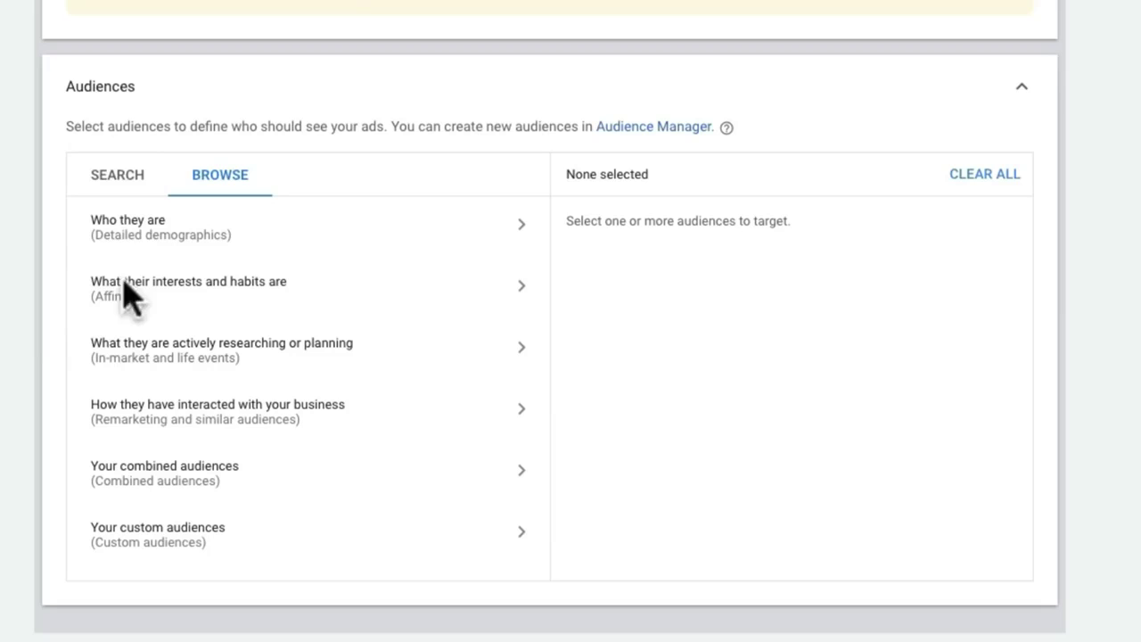
{"action": "scroll", "coordinate": [111, 303], "scroll_direction": "down", "scroll_amount": 1}
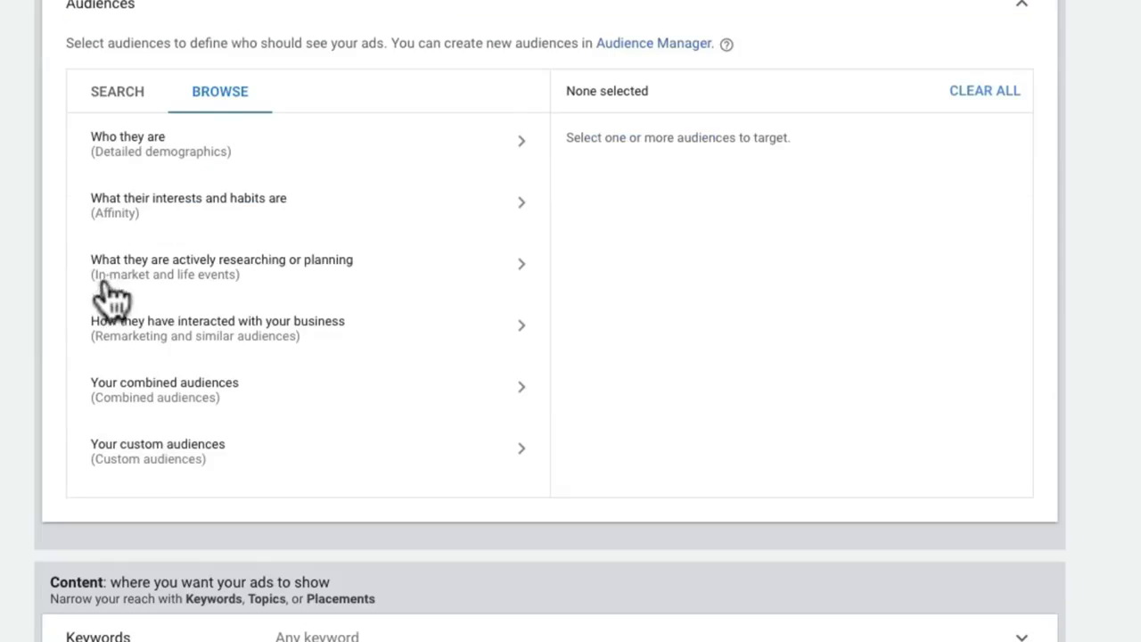
{"action": "left_click", "coordinate": [165, 459]}
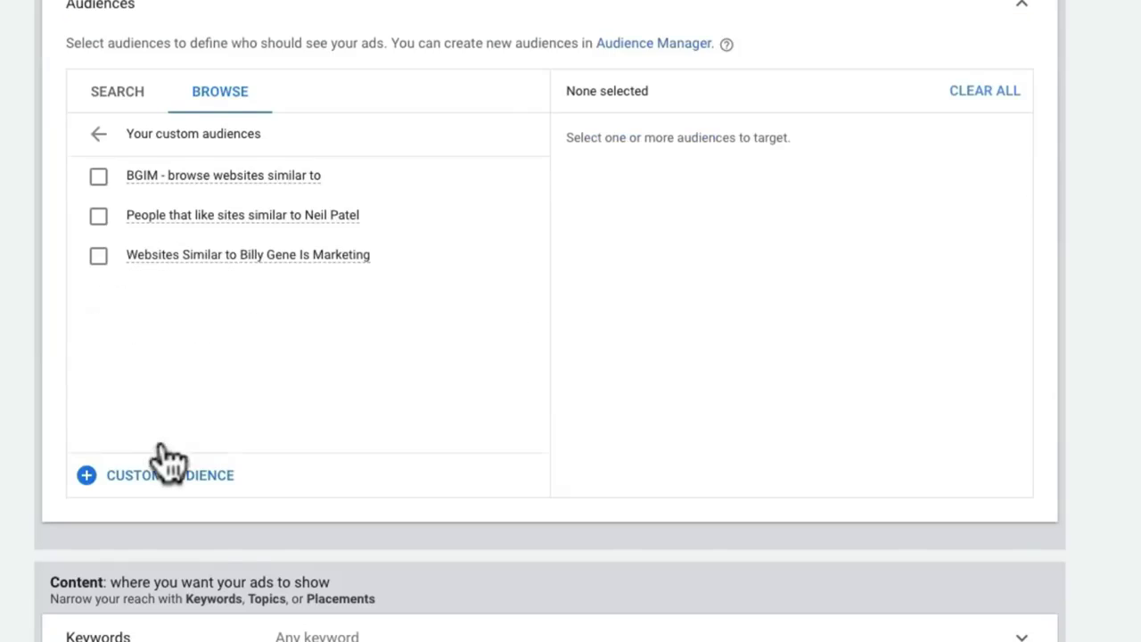
- Start a new custom audience named 'BGIM / Neil Patel'
{"action": "left_click", "coordinate": [87, 477]}
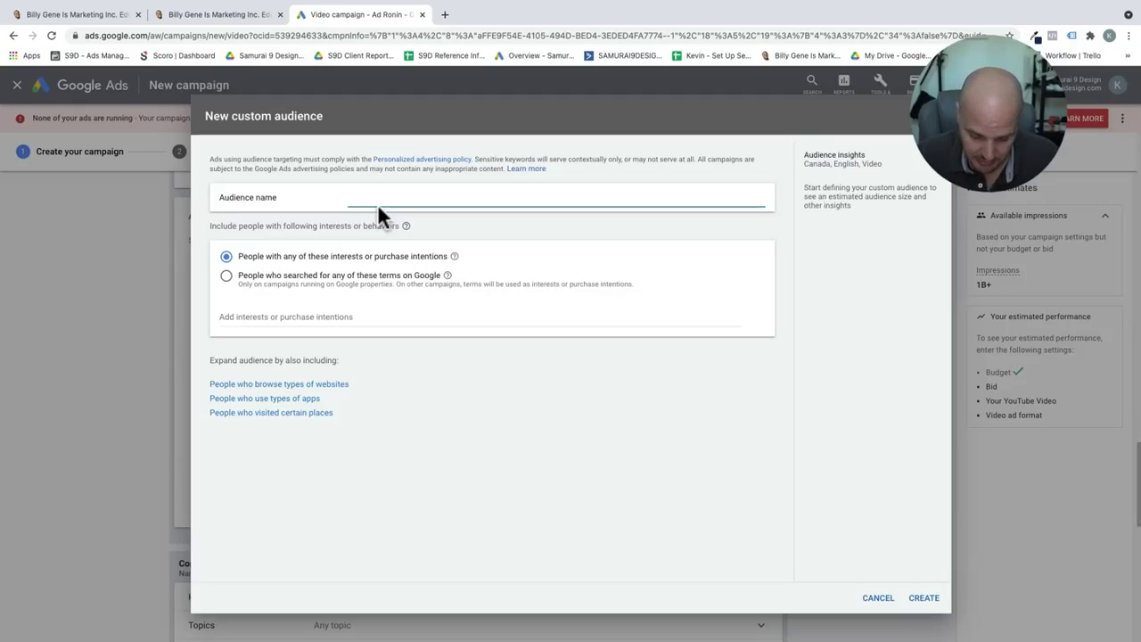
{"action": "type", "text": "BGI"}
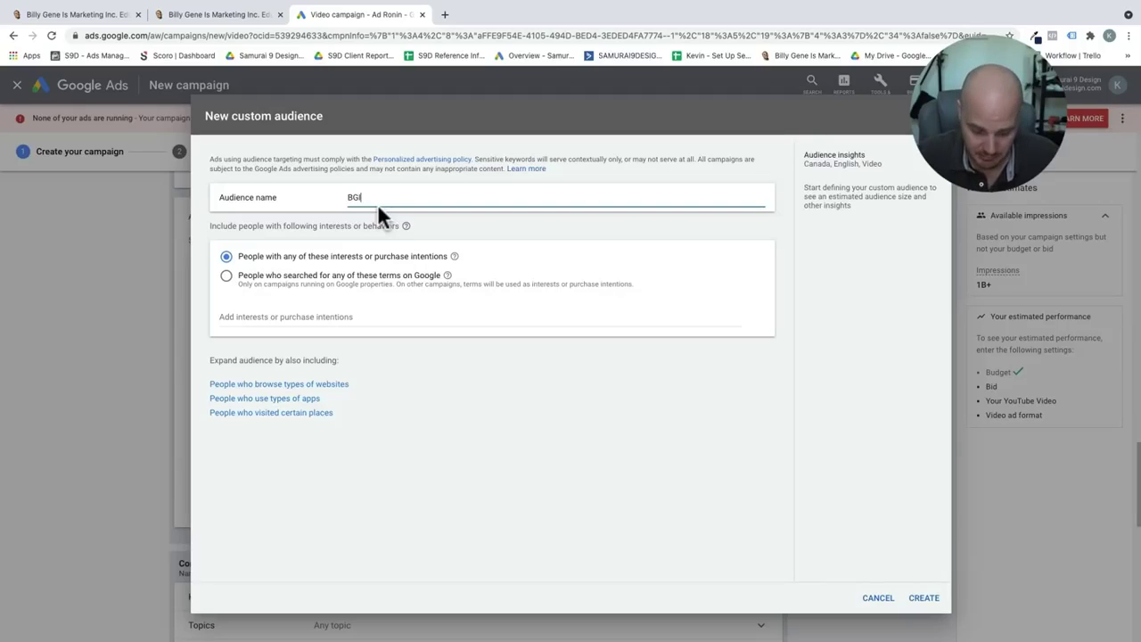
{"action": "type", "text": "M / N"}
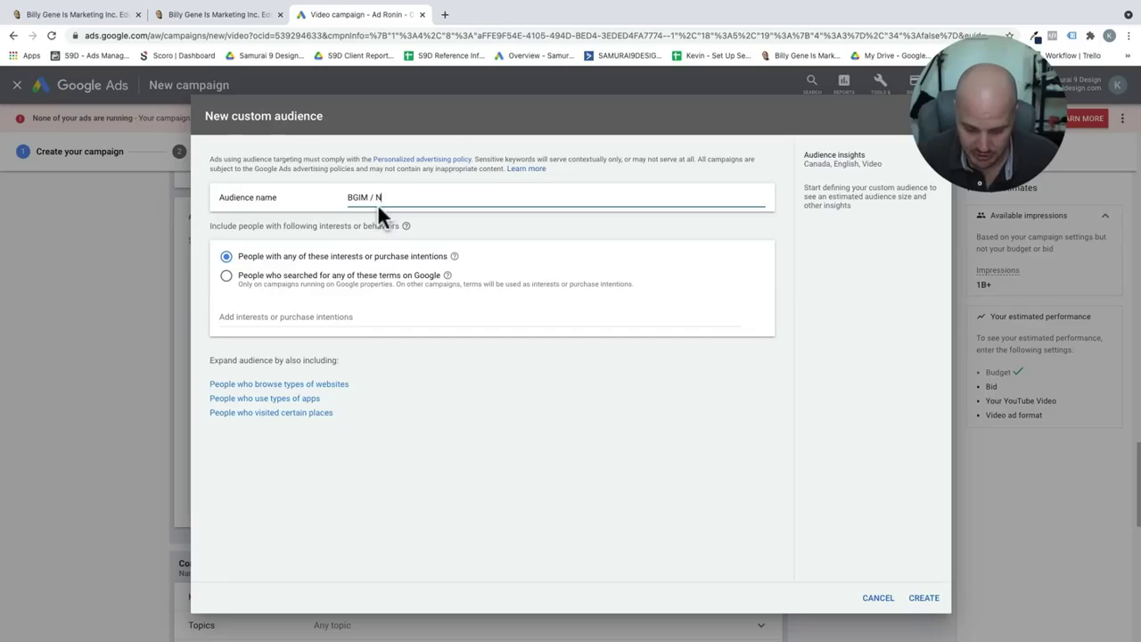
{"action": "type", "text": "eil"}
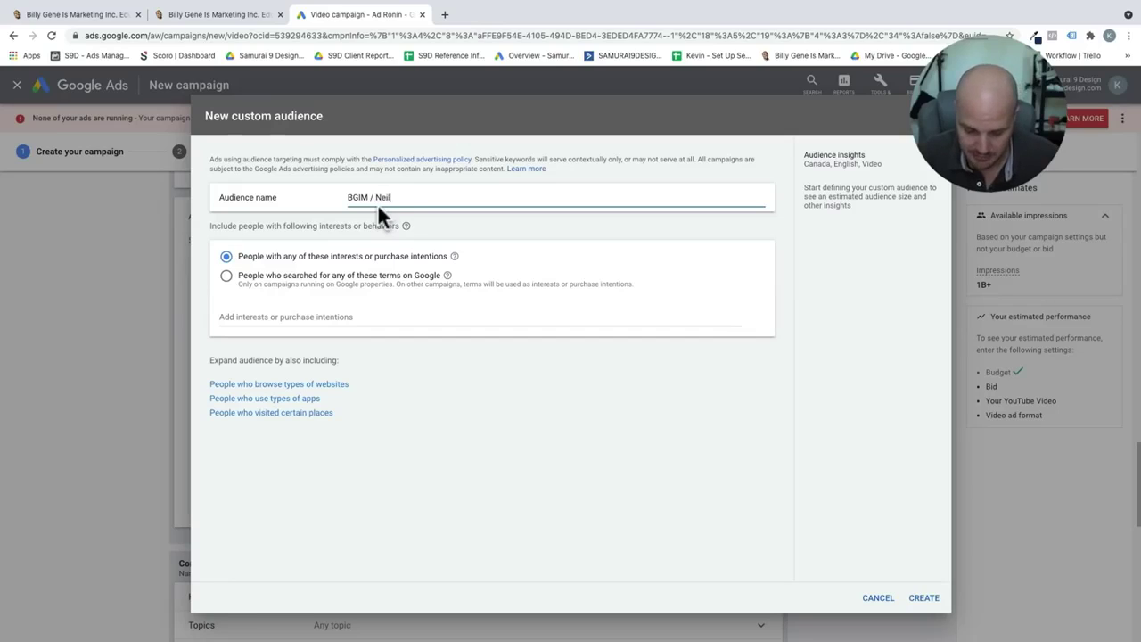
{"action": "type", "text": " Pattel"}
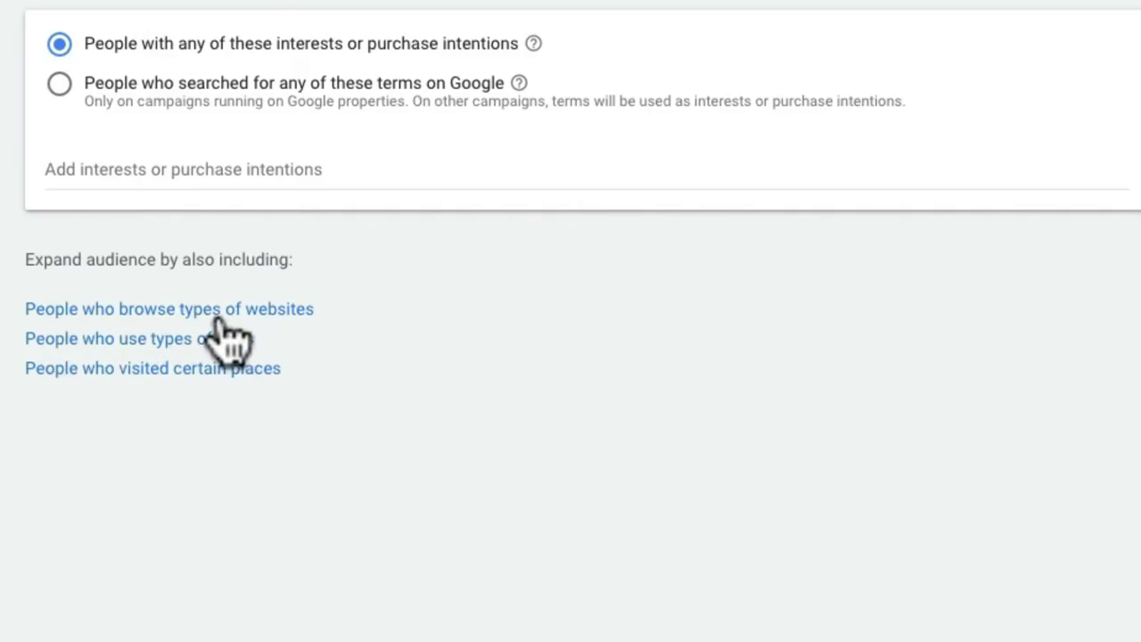
{"action": "left_click", "coordinate": [254, 312]}
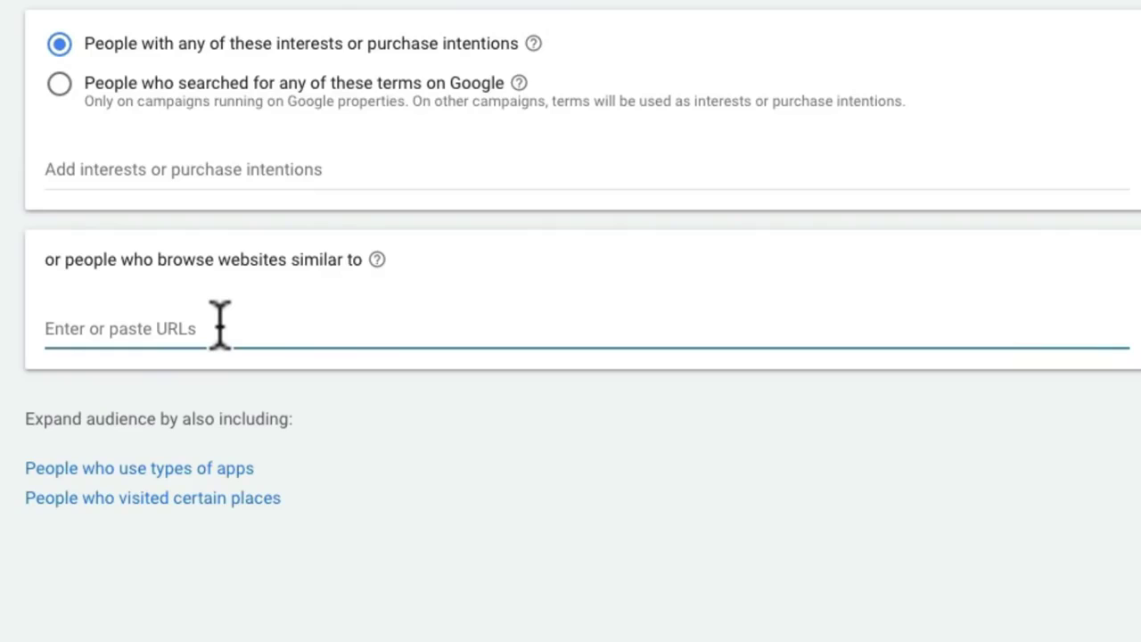
{"action": "type", "text": "www."}
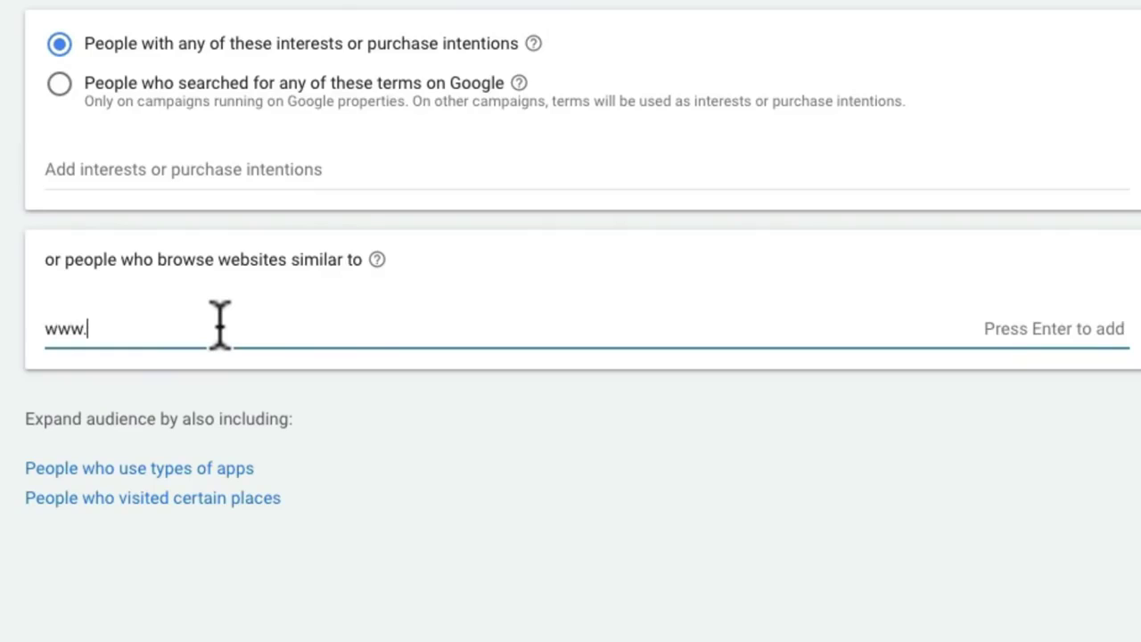
{"action": "type", "text": "neilpatel."}
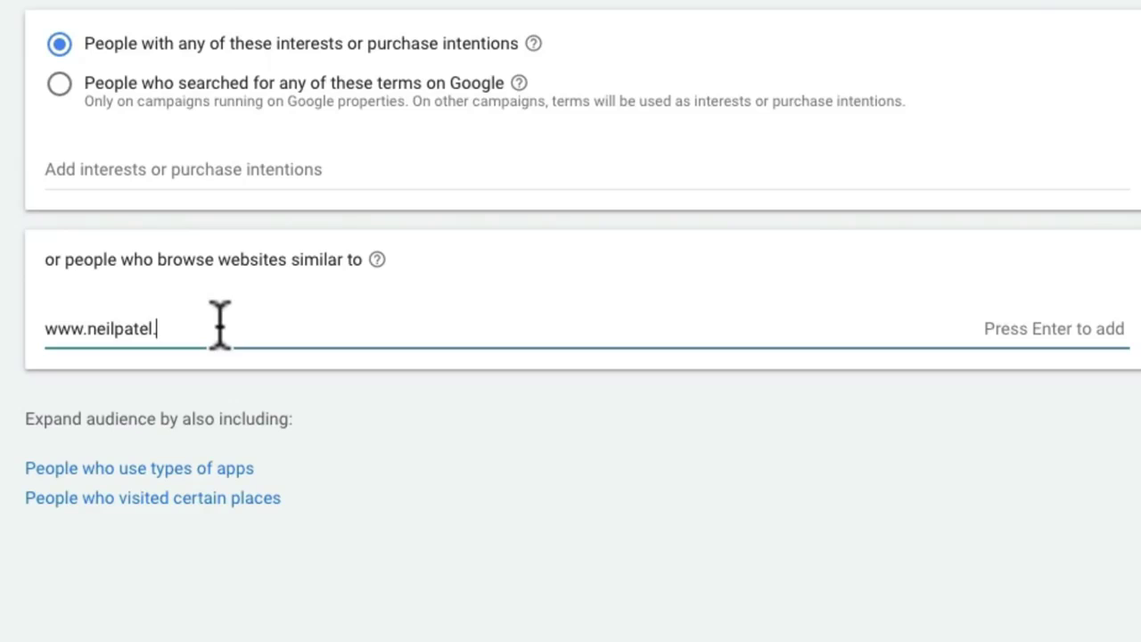
{"action": "type", "text": "com"}
{"action": "key", "text": "Return"}
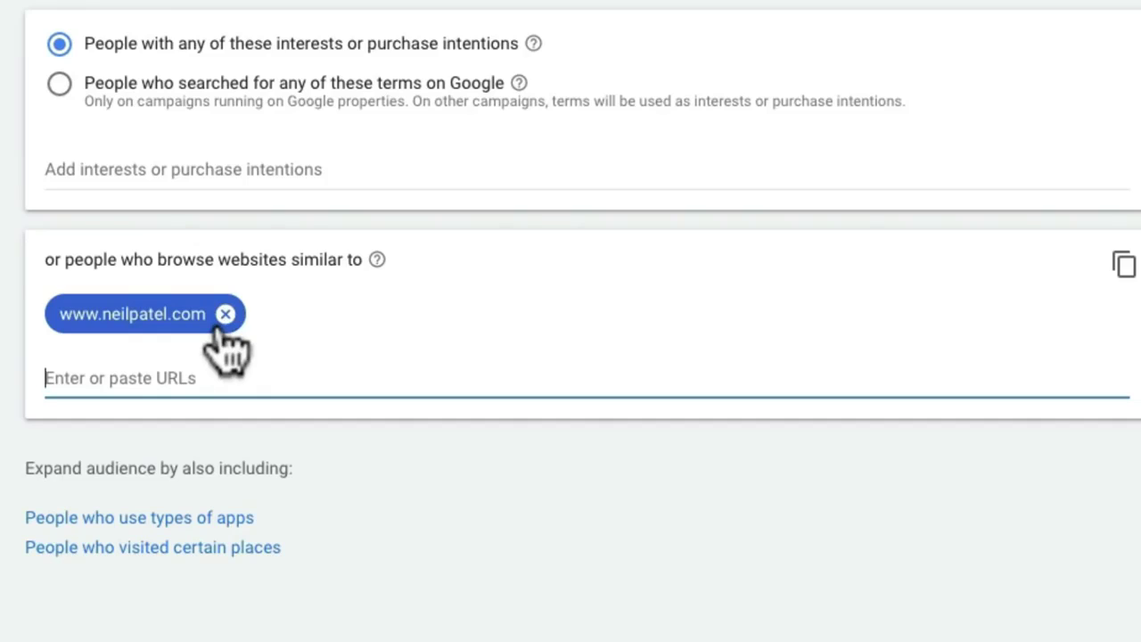
{"action": "type", "text": "Bi"}
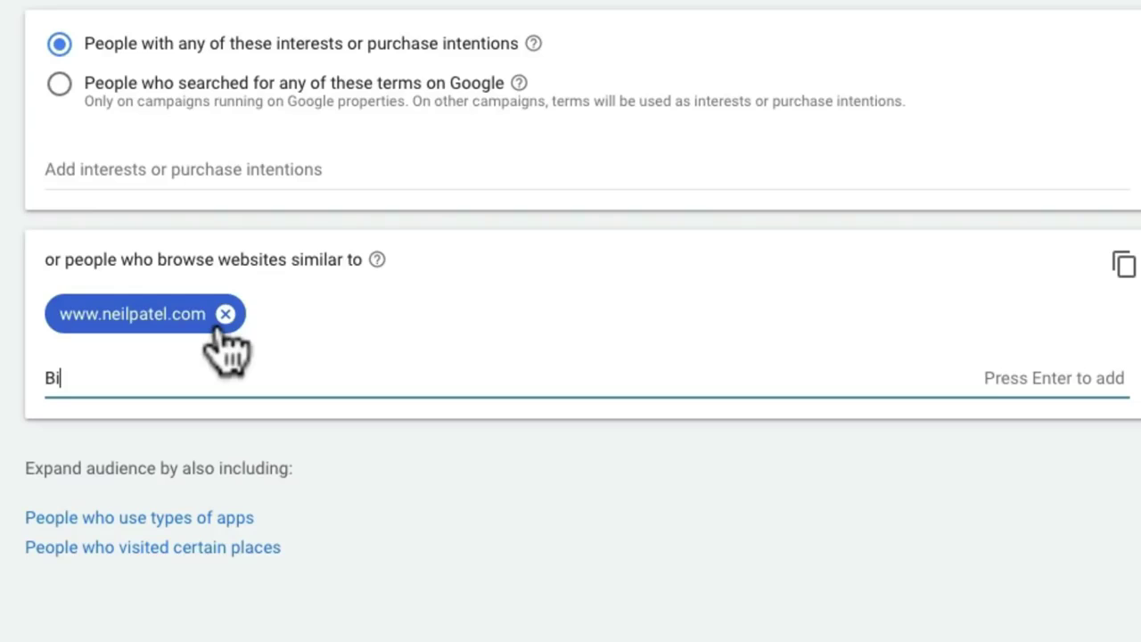
{"action": "key", "text": "BackSpace"}
{"action": "key", "text": "BackSpace"}
{"action": "type", "text": "www.billyg"}
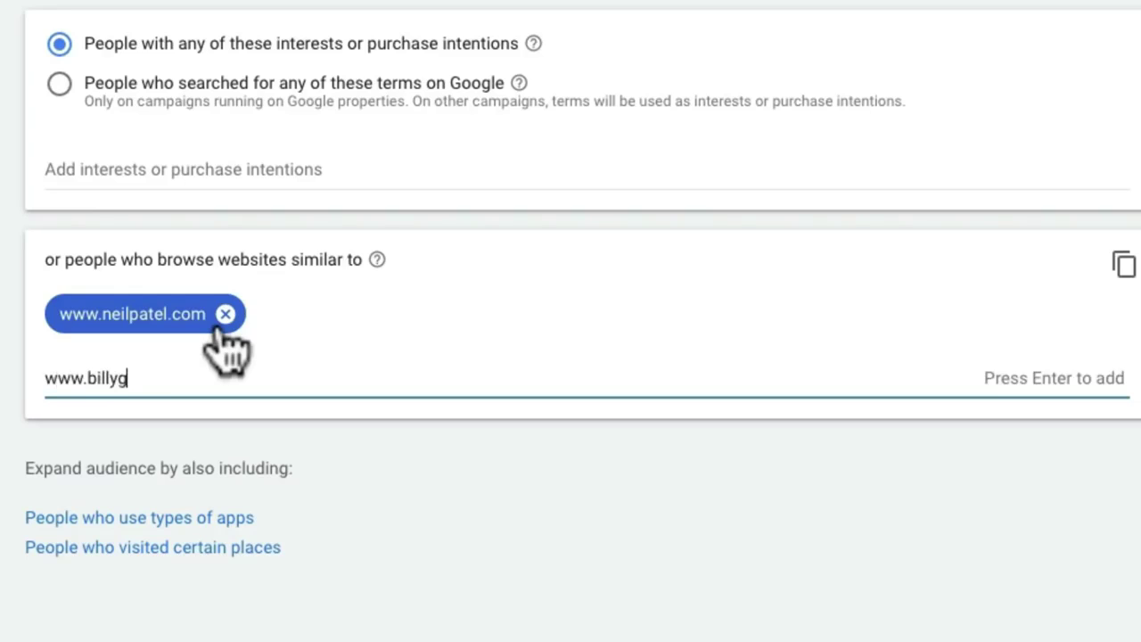
{"action": "type", "text": "eneismarketing.com"}
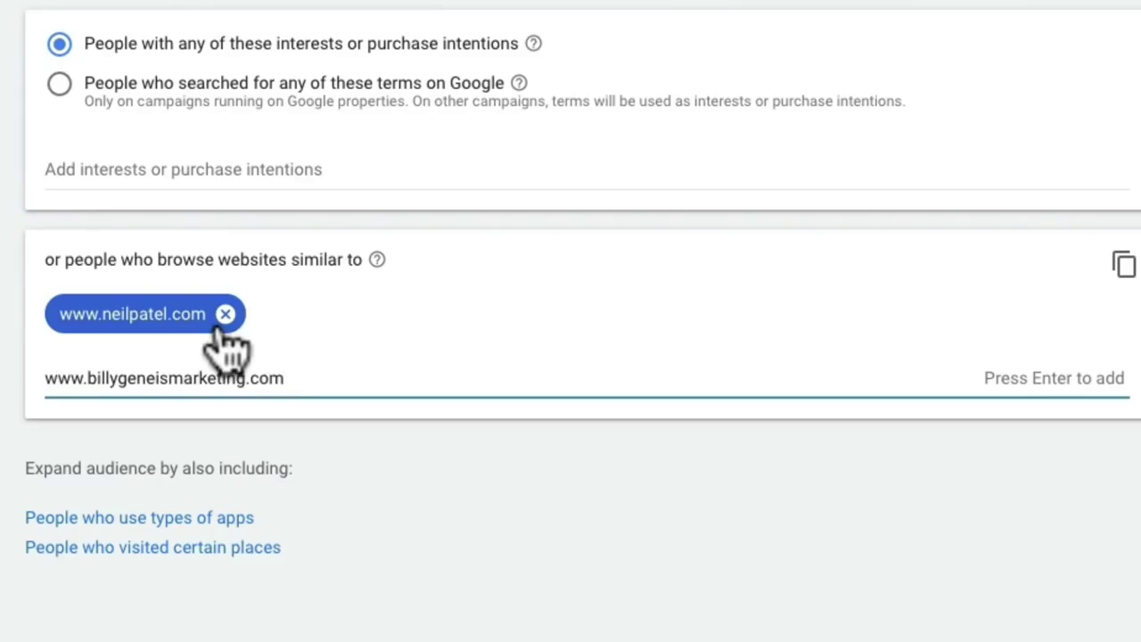
{"action": "key", "text": "Return"}
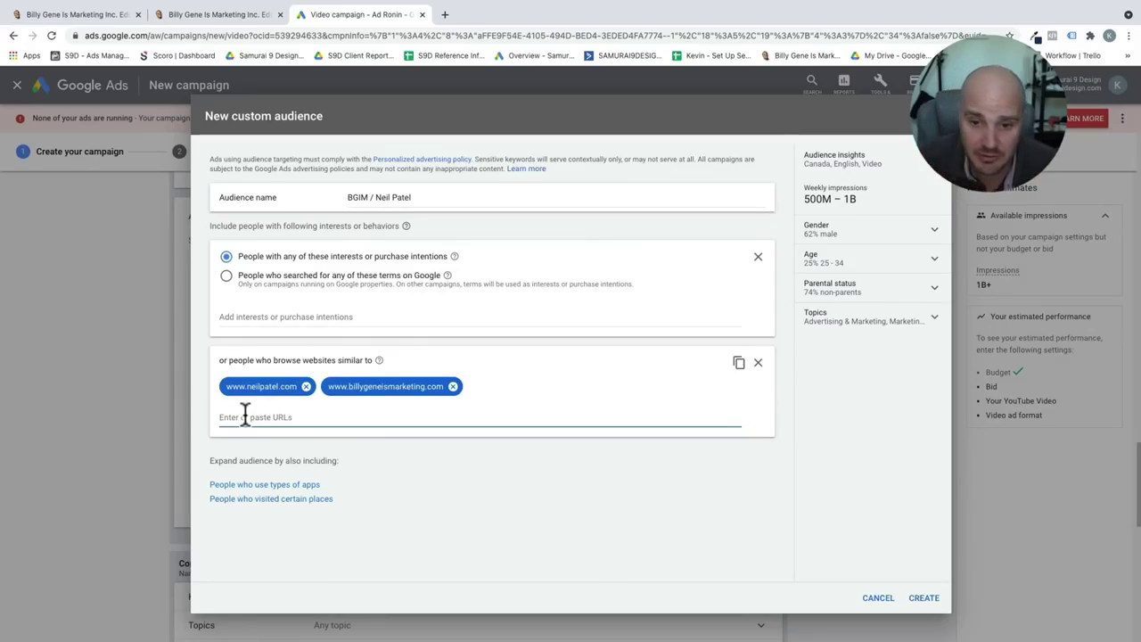
- Save the new custom audience and review the 99M impressions estimate and Content section
{"action": "left_click", "coordinate": [921, 599]}
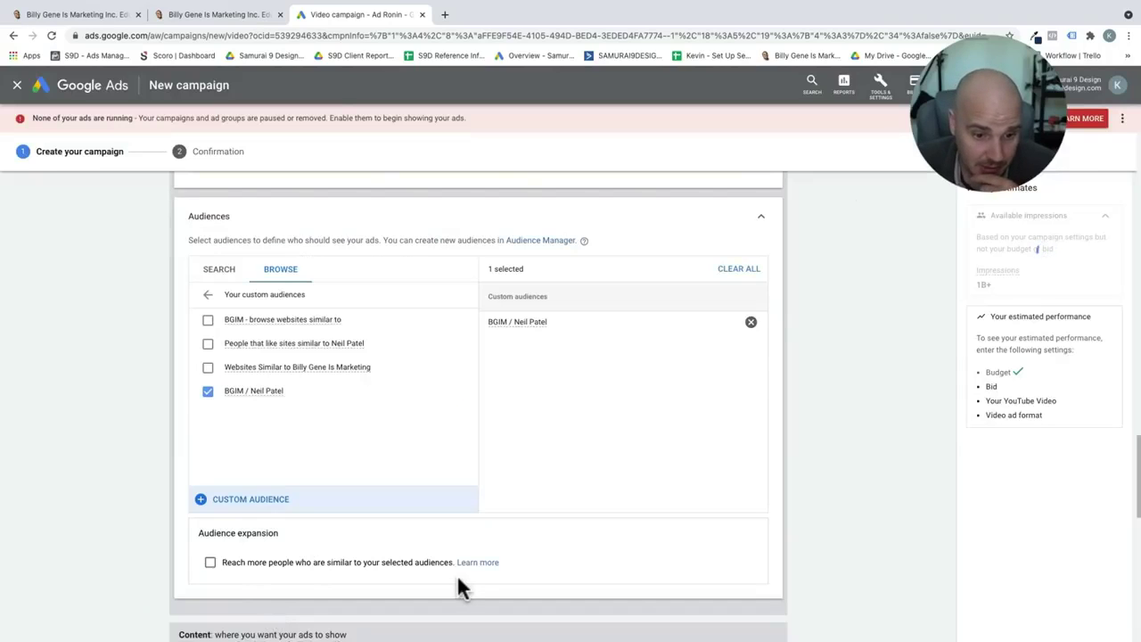
{"action": "scroll", "coordinate": [620, 584], "scroll_direction": "down", "scroll_amount": 1}
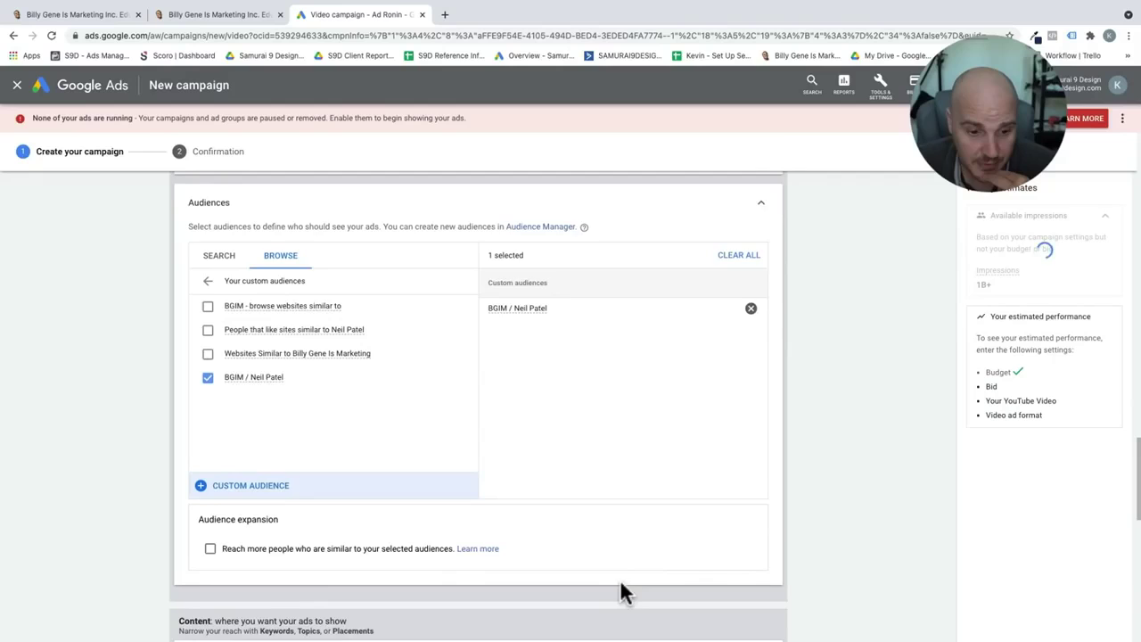
{"action": "scroll", "coordinate": [621, 591], "scroll_direction": "down", "scroll_amount": 2}
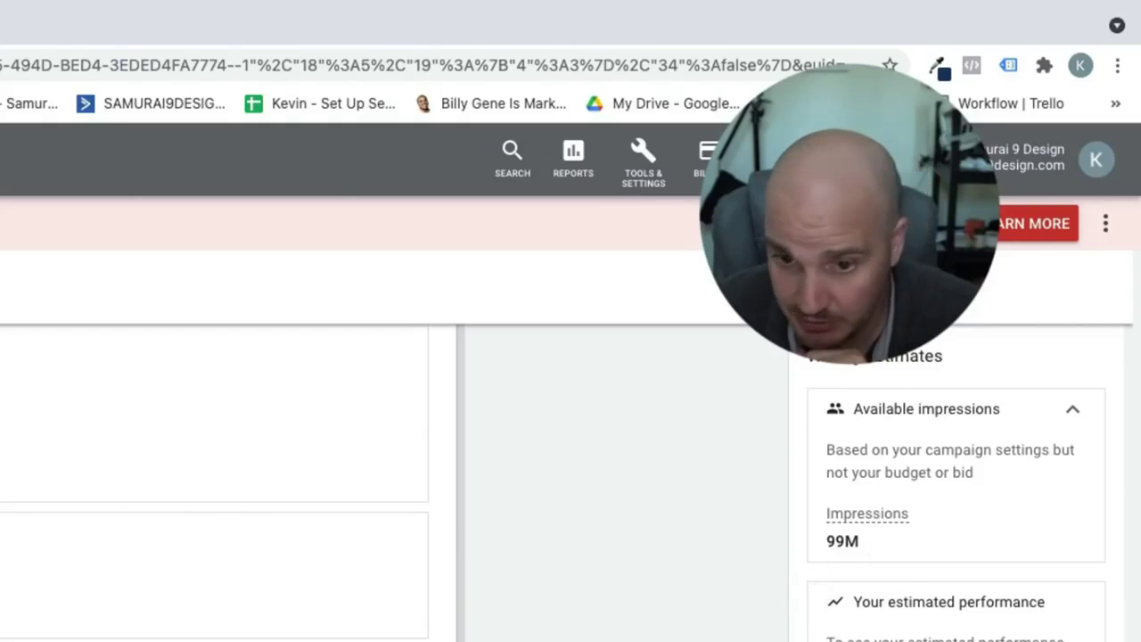
{"action": "scroll", "coordinate": [228, 481], "scroll_direction": "down", "scroll_amount": 1}
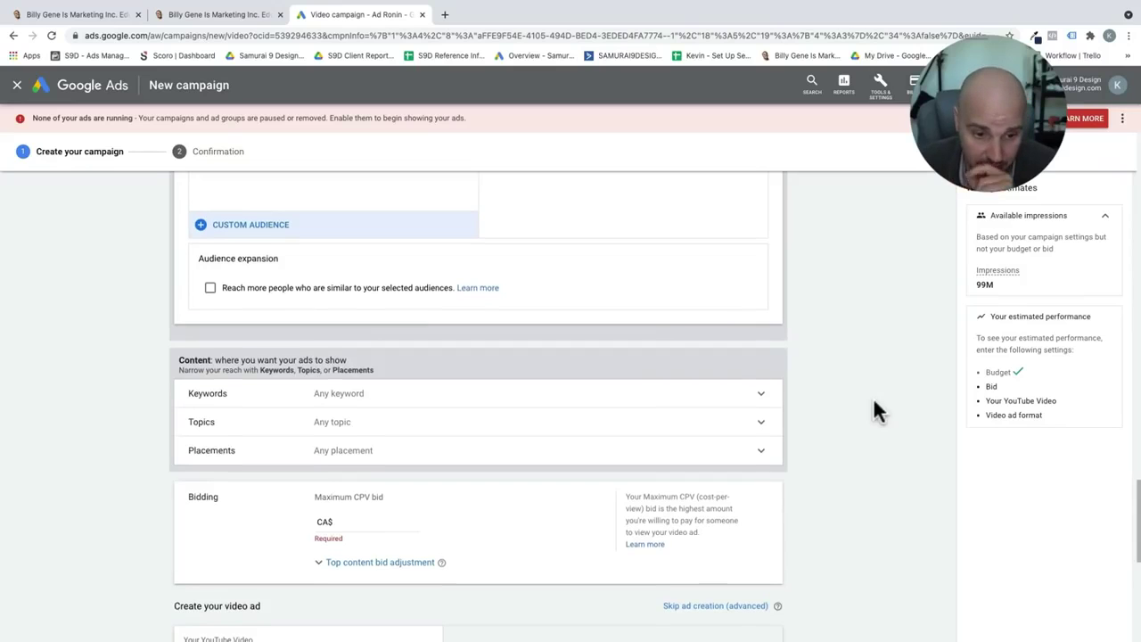
{"action": "scroll", "coordinate": [872, 411], "scroll_direction": "down", "scroll_amount": 1}
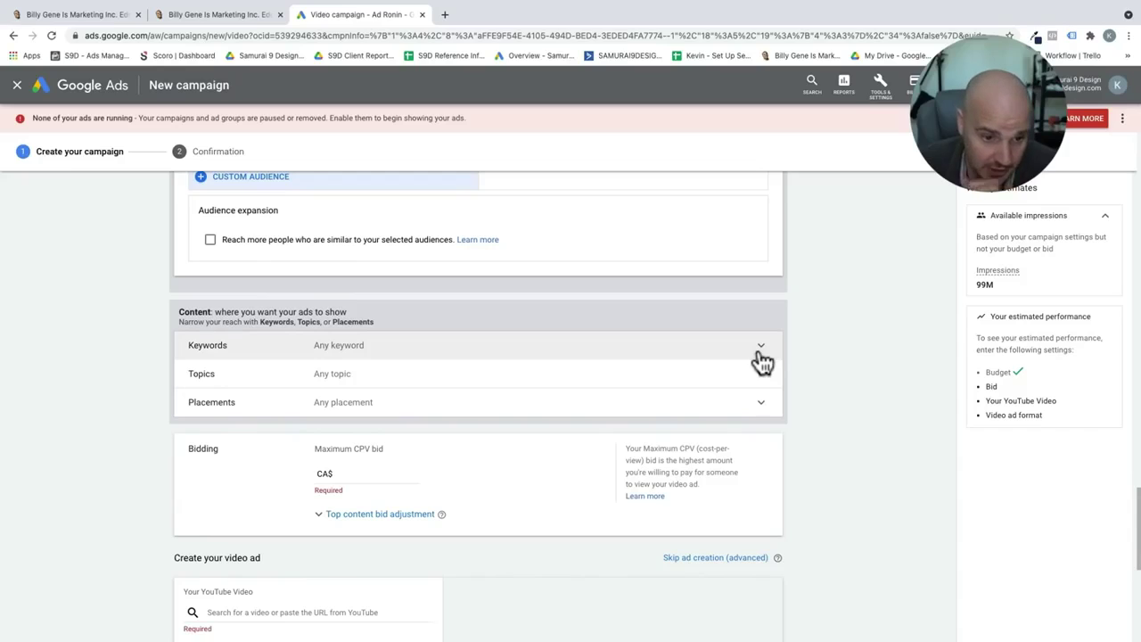
{"action": "left_click", "coordinate": [726, 405]}
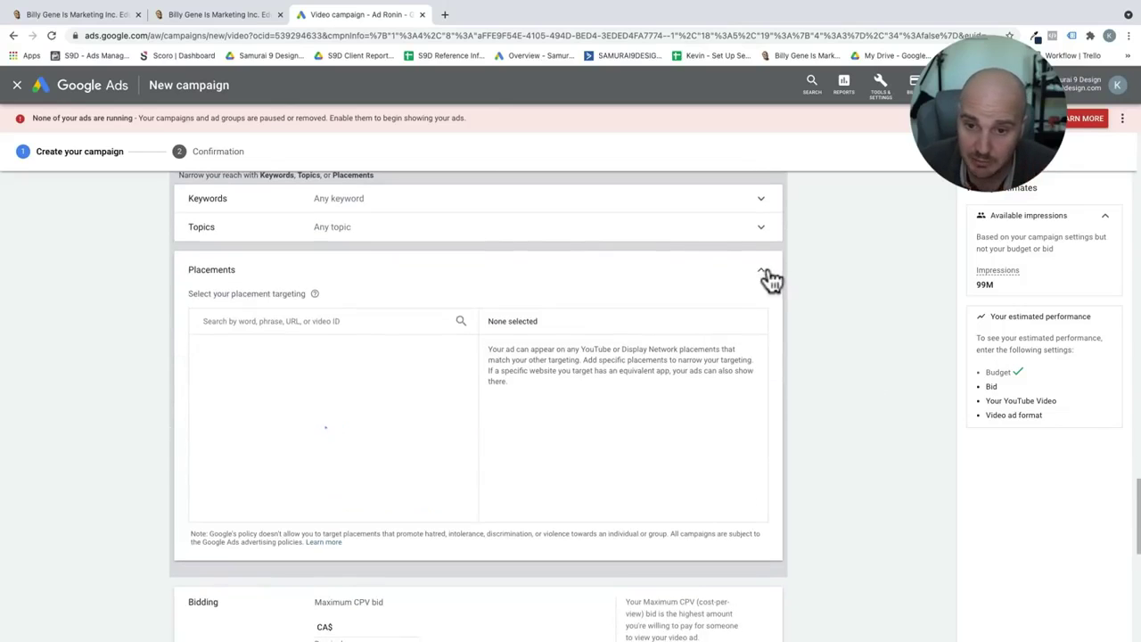
{"action": "left_click", "coordinate": [765, 280]}
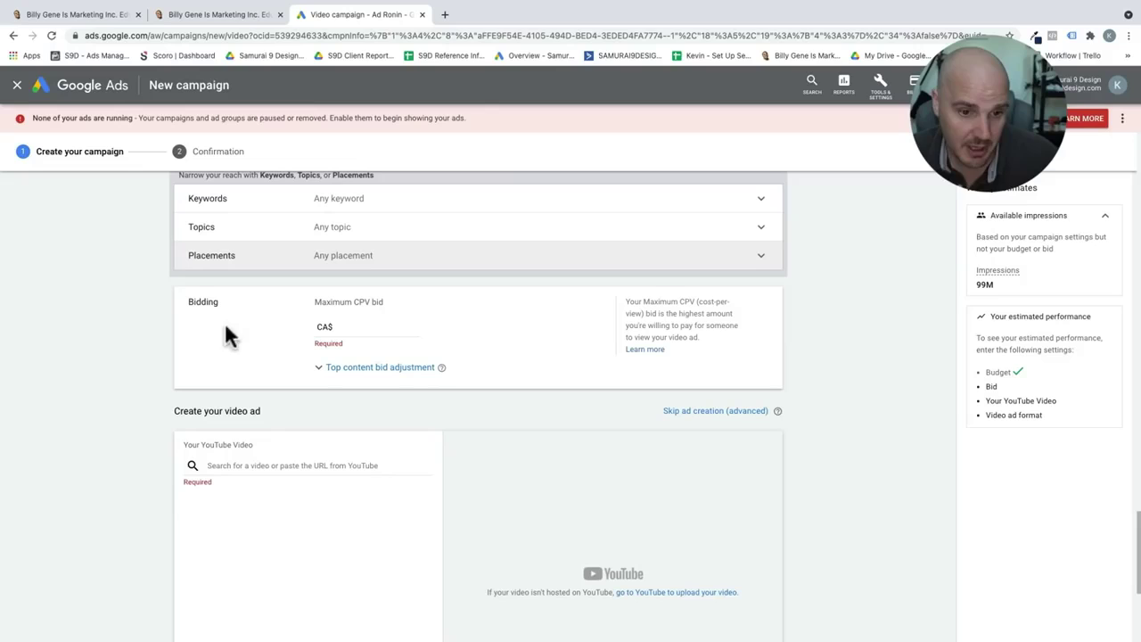
- Set the maximum CPV bid to CA$0.16
{"action": "left_click", "coordinate": [367, 328]}
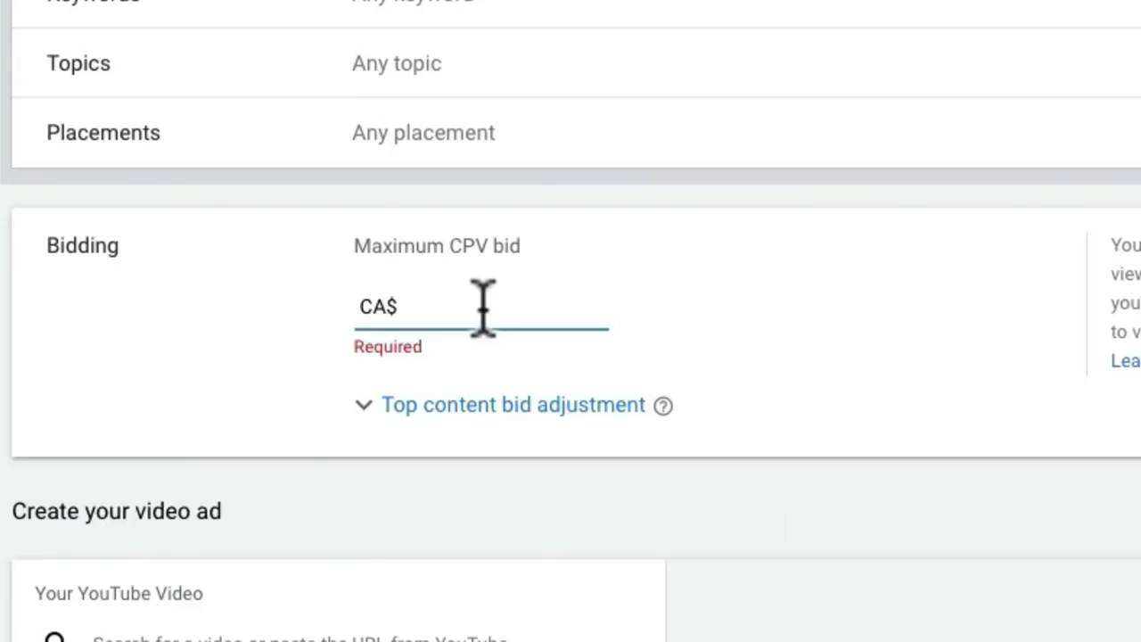
{"action": "type", "text": "0.16"}
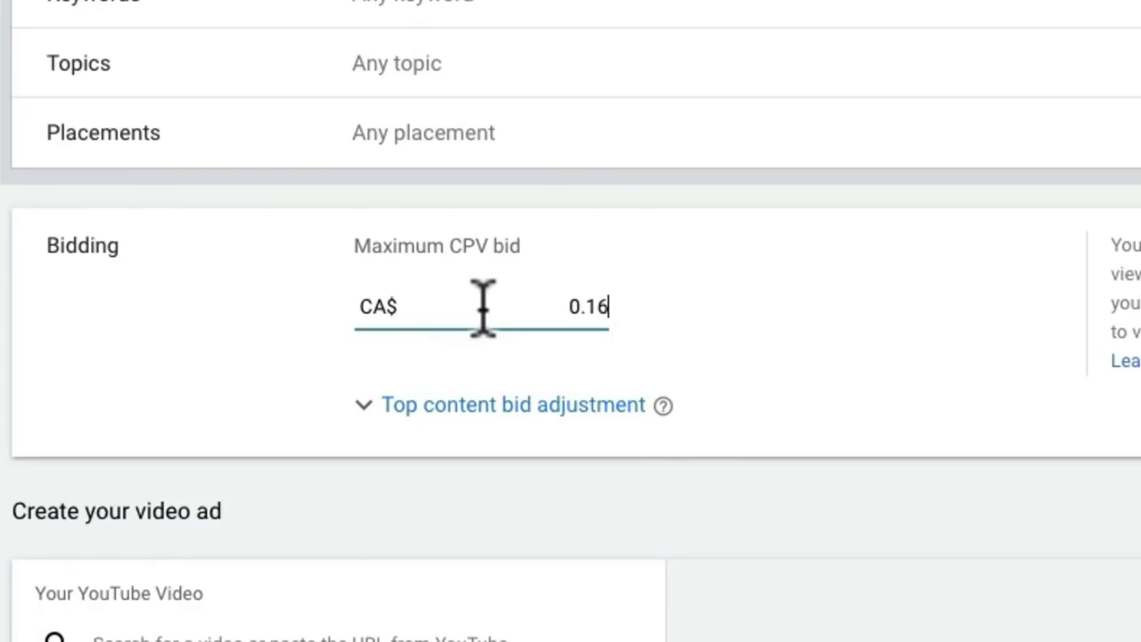
{"action": "left_click", "coordinate": [809, 382]}
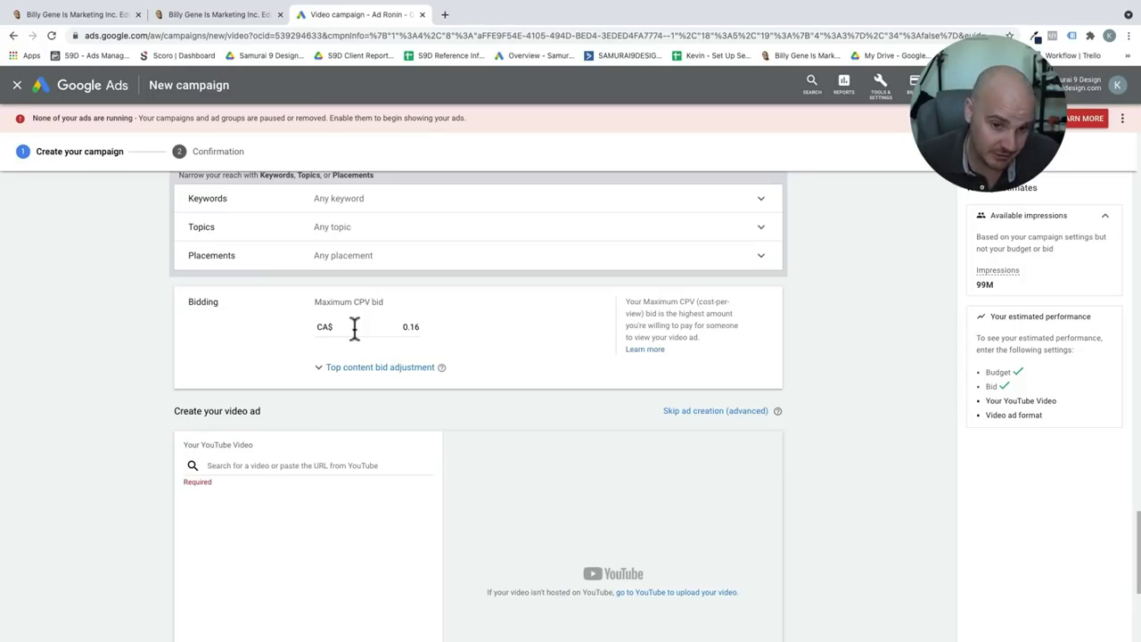
- Check the Top content bid adjustment, leave it unset, and start the YouTube video search
{"action": "left_click", "coordinate": [345, 374]}
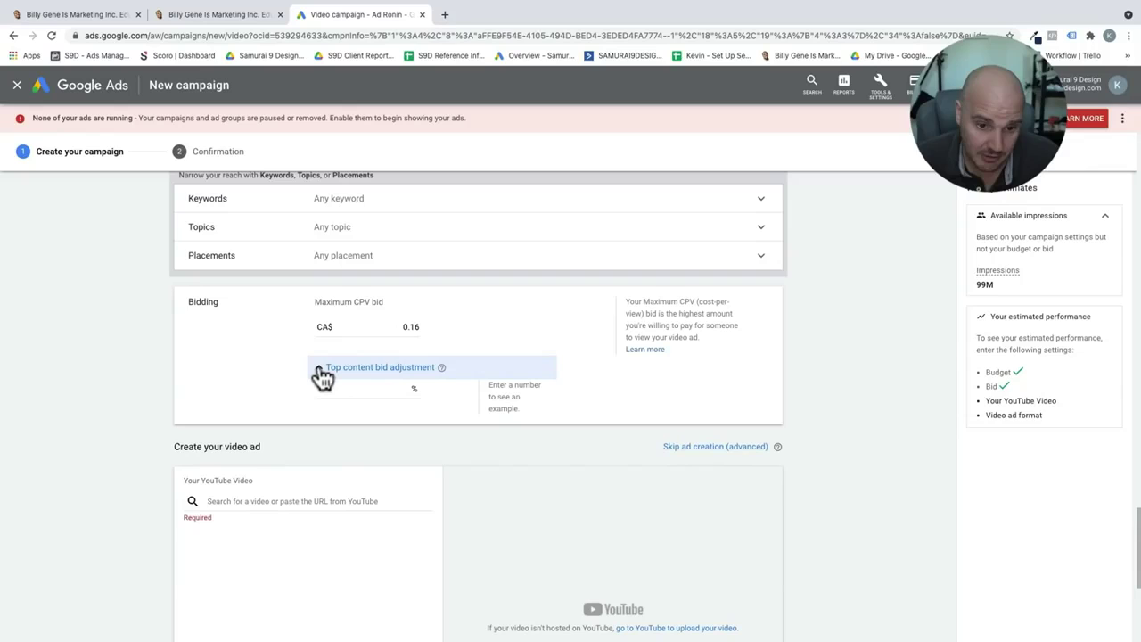
{"action": "left_click", "coordinate": [318, 372]}
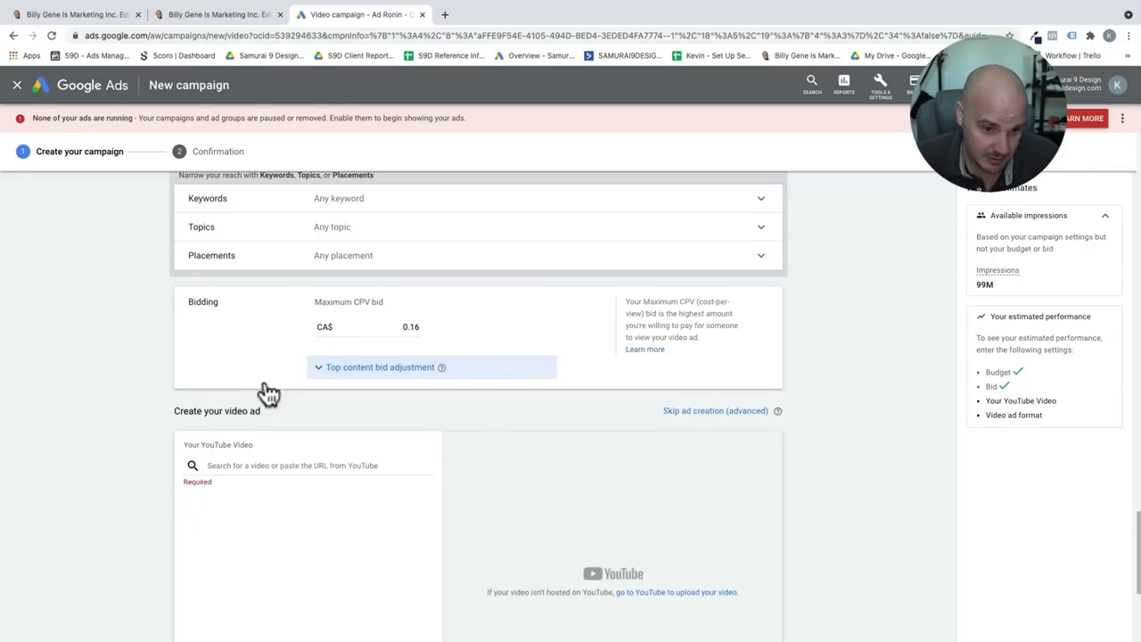
{"action": "scroll", "coordinate": [264, 378], "scroll_direction": "down", "scroll_amount": 1}
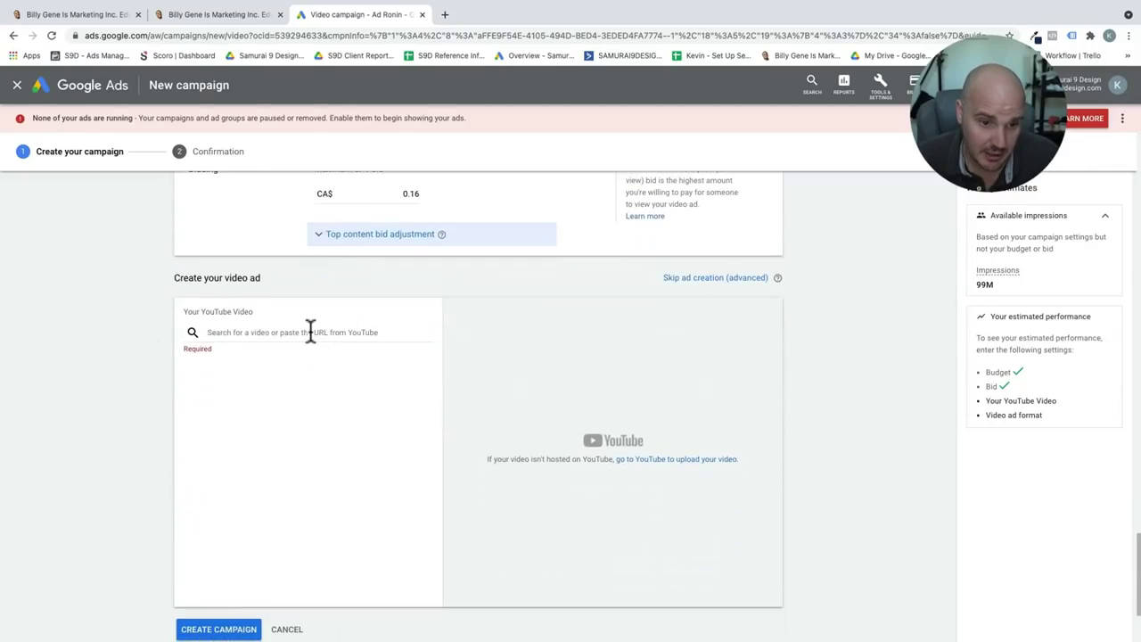
{"action": "left_click", "coordinate": [310, 331]}
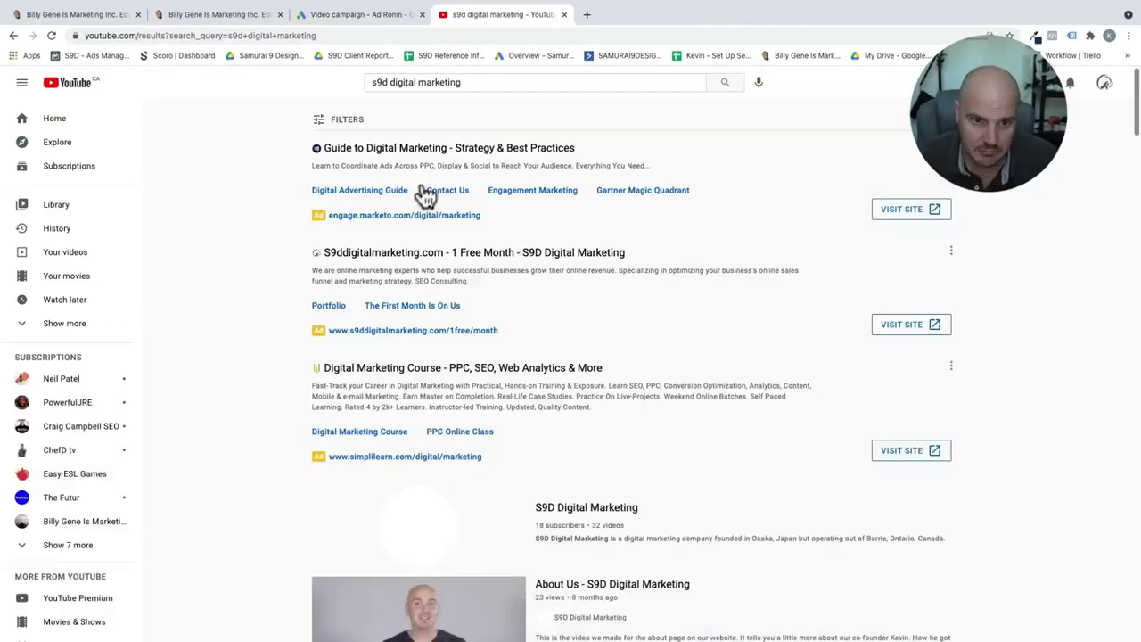
- Scroll the 's9d digital marketing' YouTube results to find the About Us video
{"action": "scroll", "coordinate": [624, 374], "scroll_direction": "down", "scroll_amount": 2}
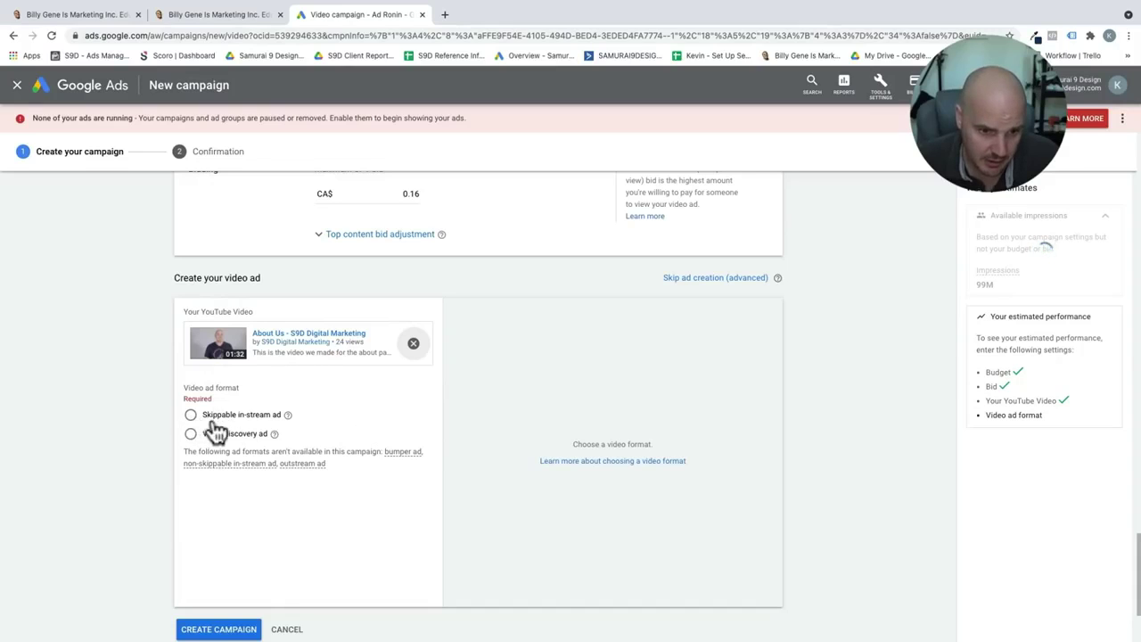
{"action": "left_click", "coordinate": [191, 416]}
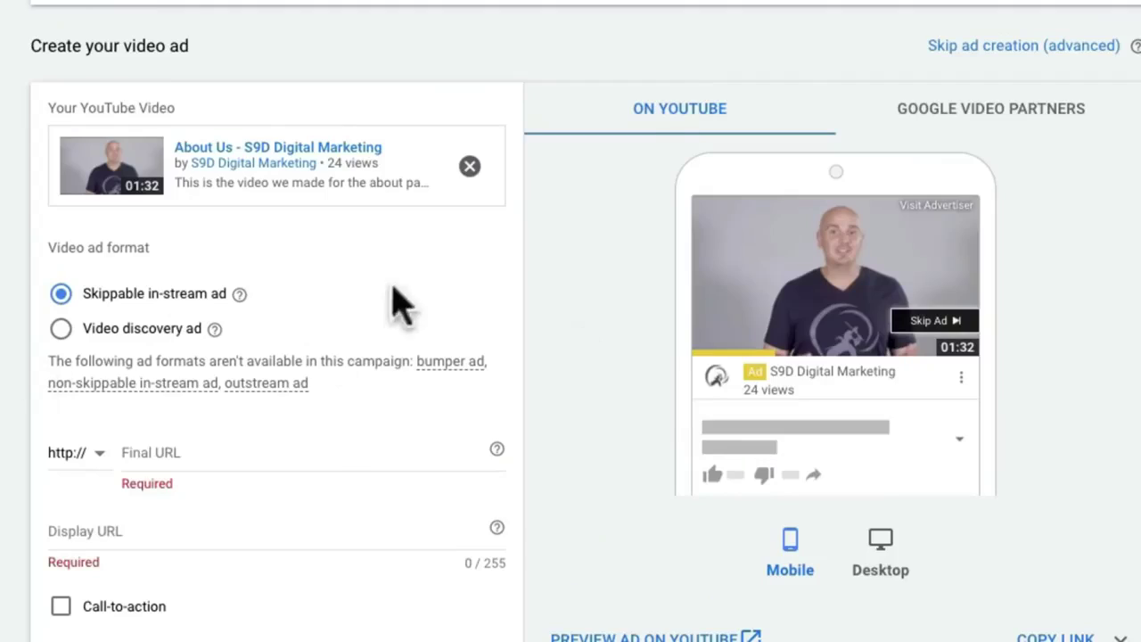
{"action": "left_click", "coordinate": [251, 450]}
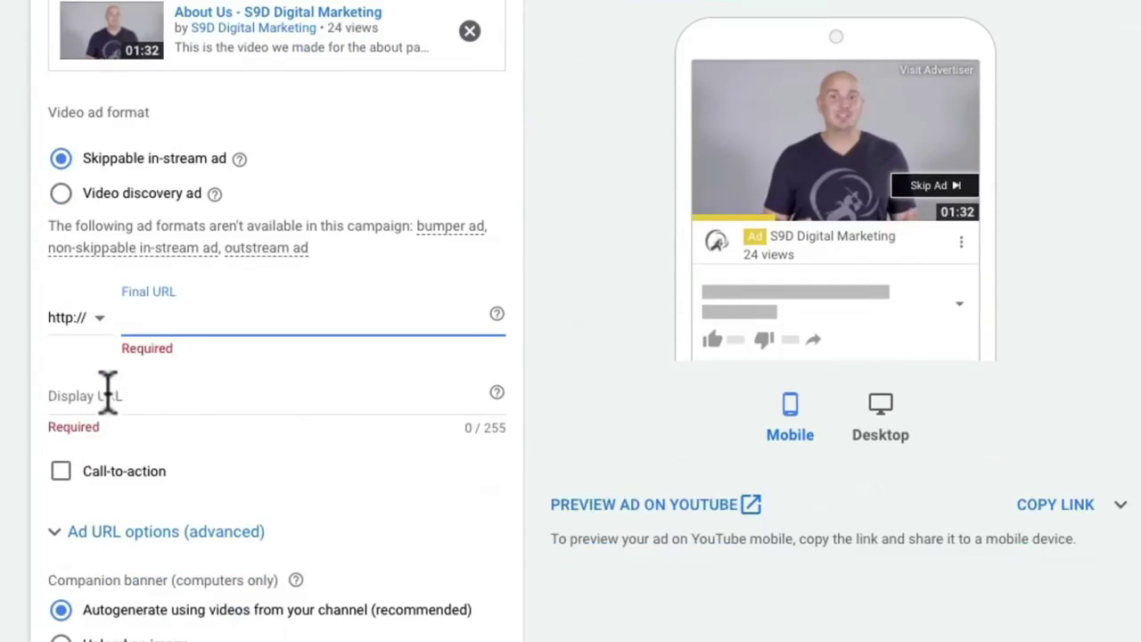
{"action": "left_click", "coordinate": [92, 314]}
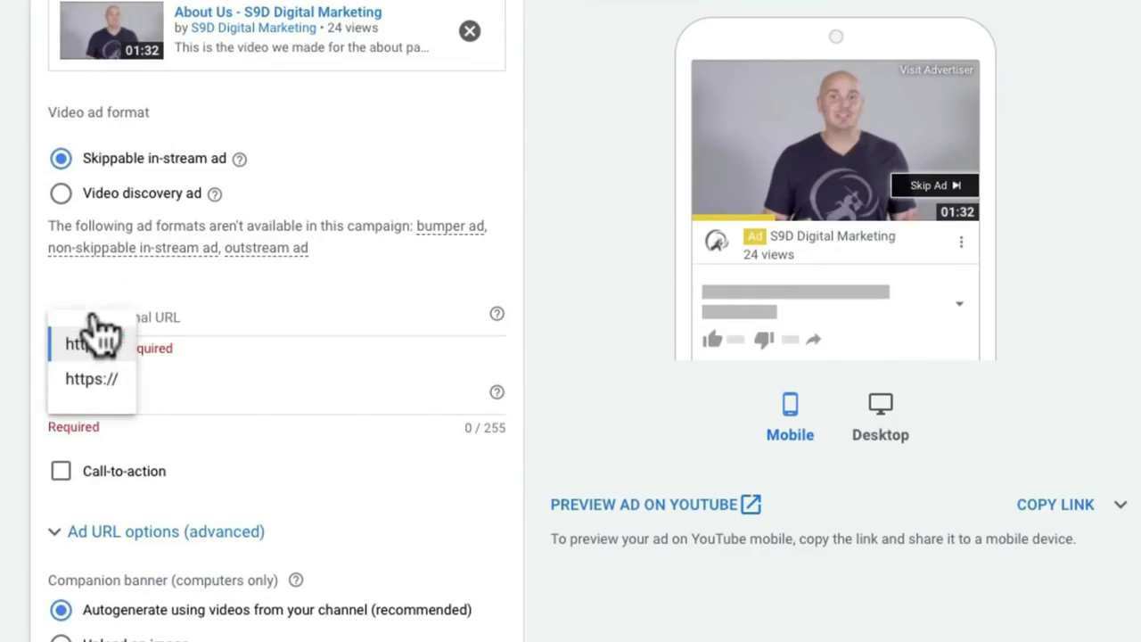
{"action": "left_click", "coordinate": [89, 381]}
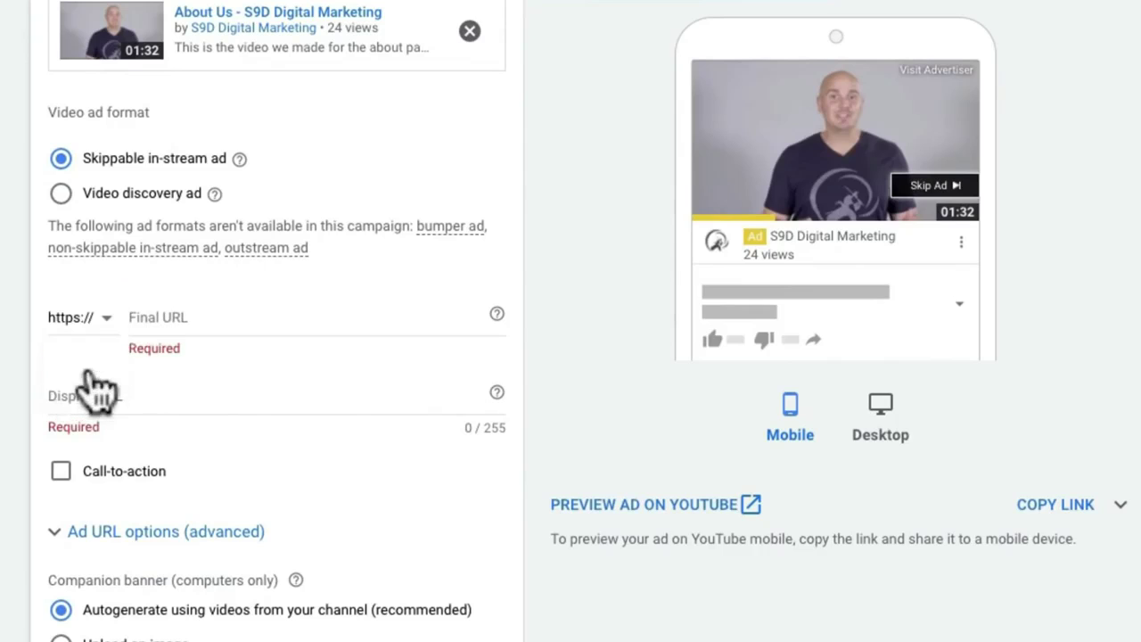
{"action": "left_click", "coordinate": [204, 319]}
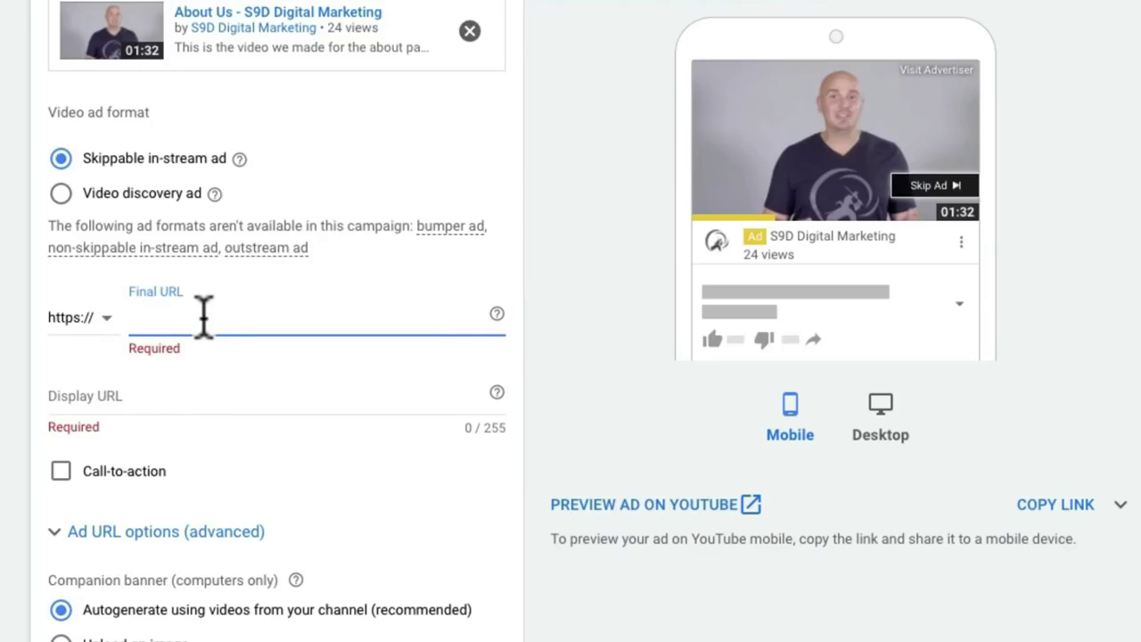
{"action": "type", "text": "ad"}
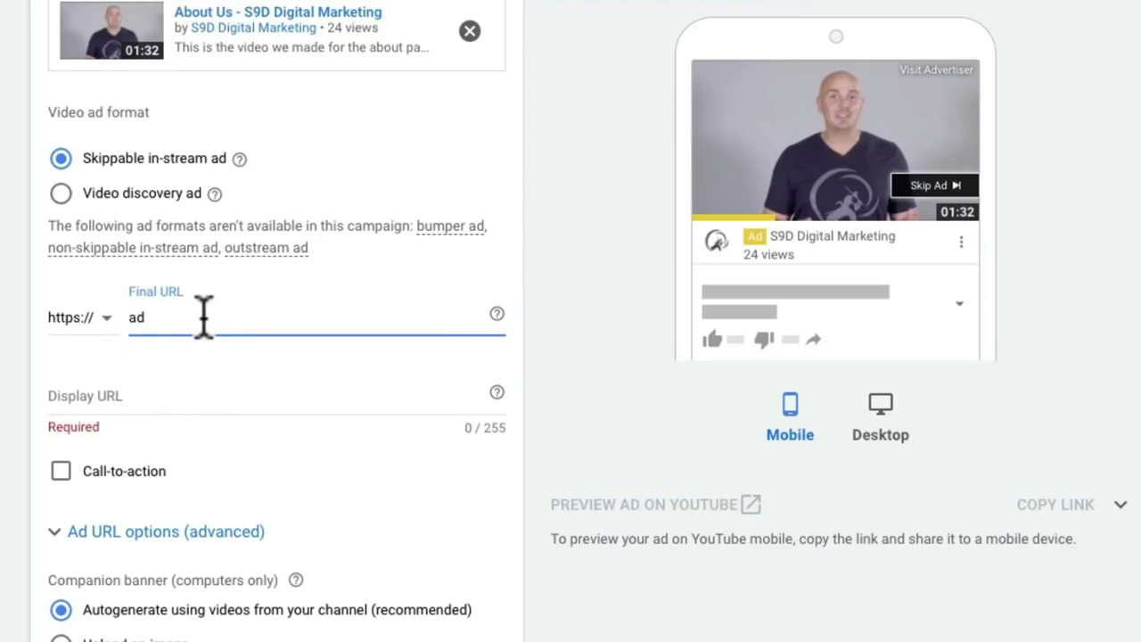
{"action": "type", "text": "-ronin.com"}
{"action": "left_click", "coordinate": [195, 402]}
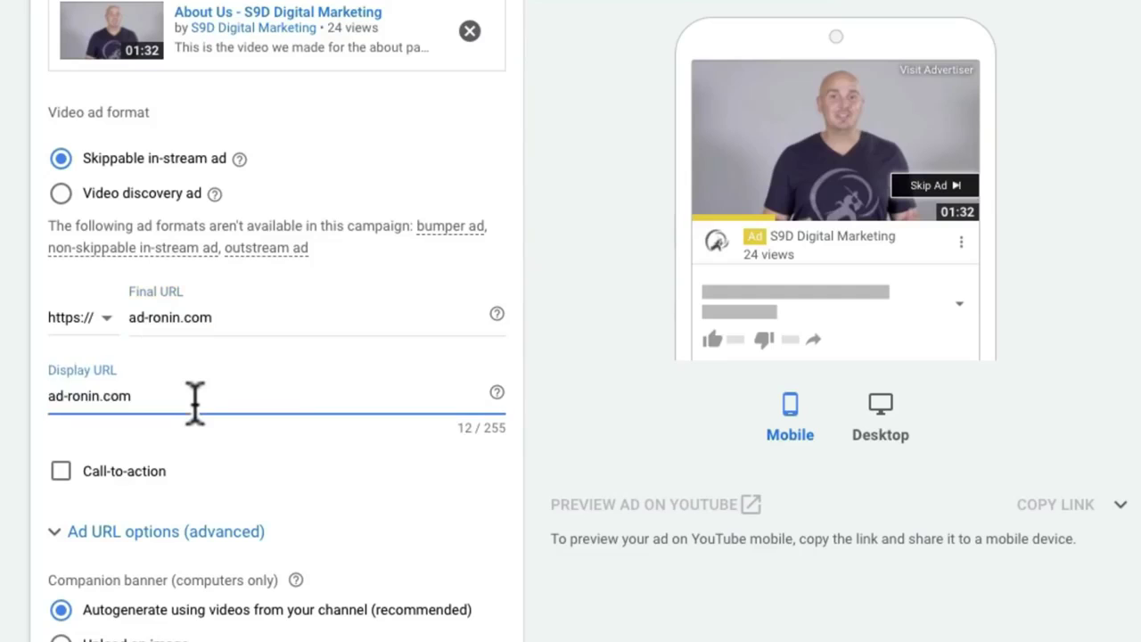
{"action": "scroll", "coordinate": [194, 402], "scroll_direction": "down", "scroll_amount": 2}
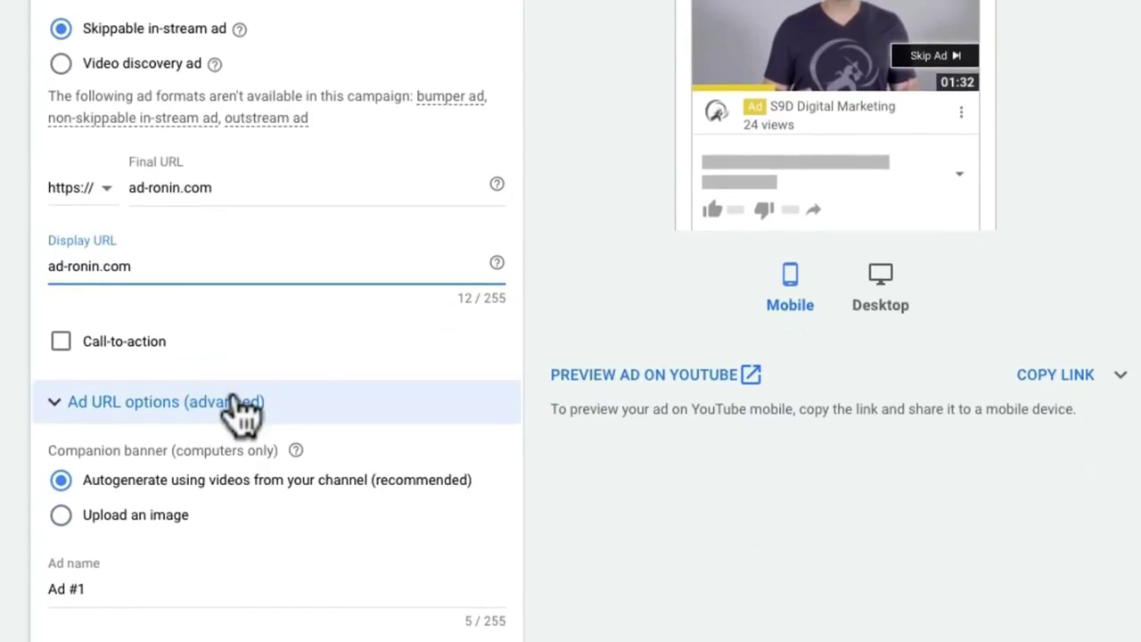
{"action": "scroll", "coordinate": [239, 405], "scroll_direction": "down", "scroll_amount": 1}
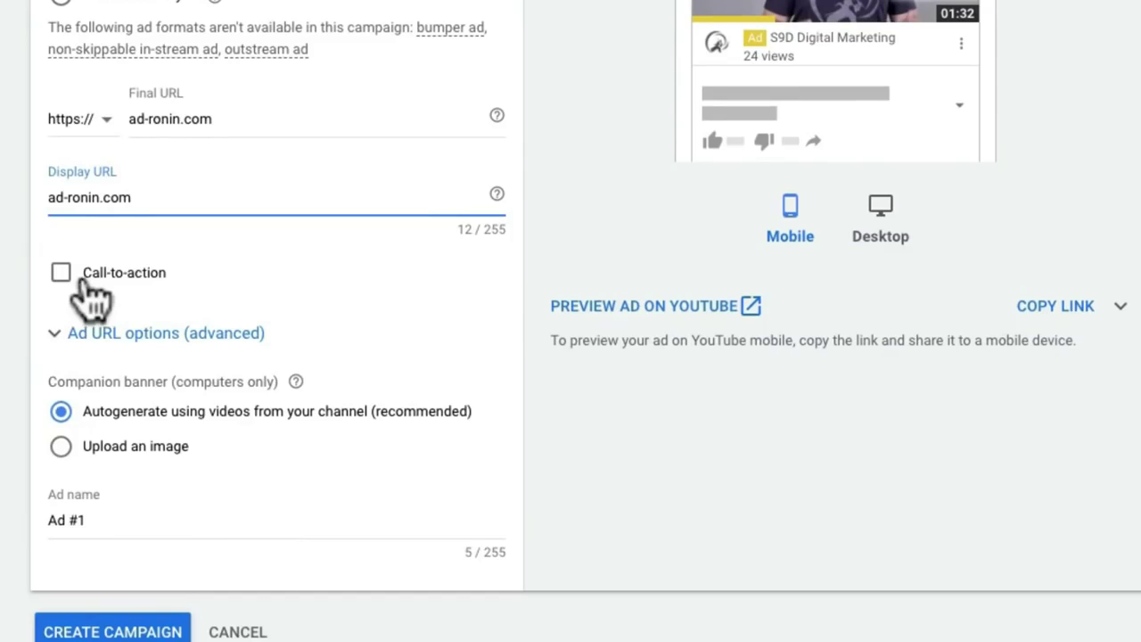
- Add a 'Learn More' call-to-action and the headline 'More Tutorials'
{"action": "left_click", "coordinate": [82, 281]}
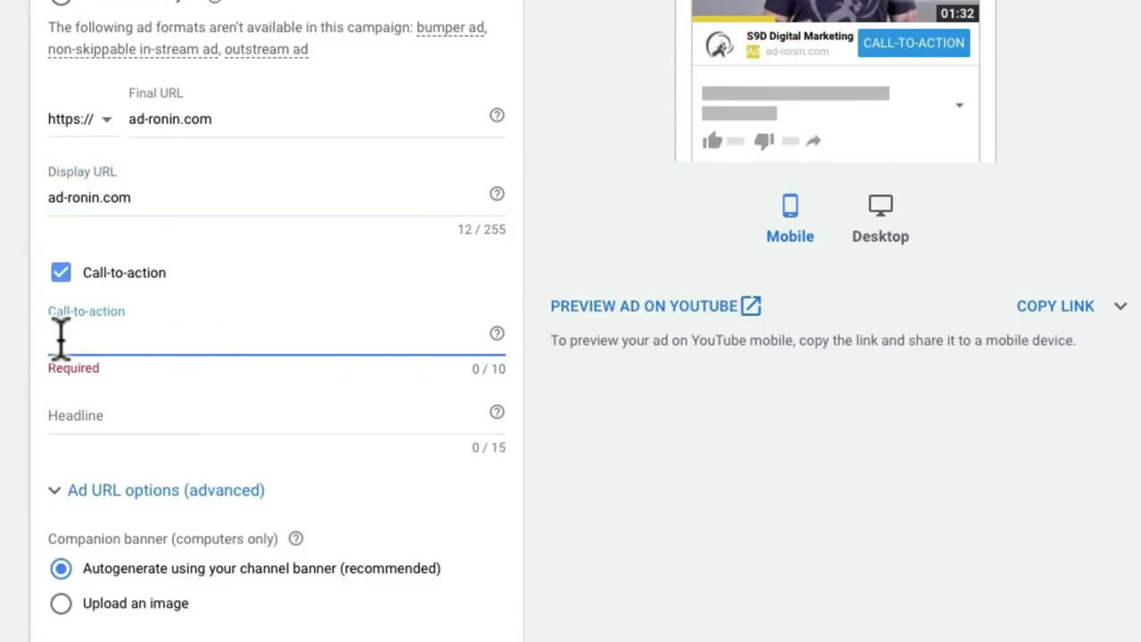
{"action": "type", "text": "Lea"}
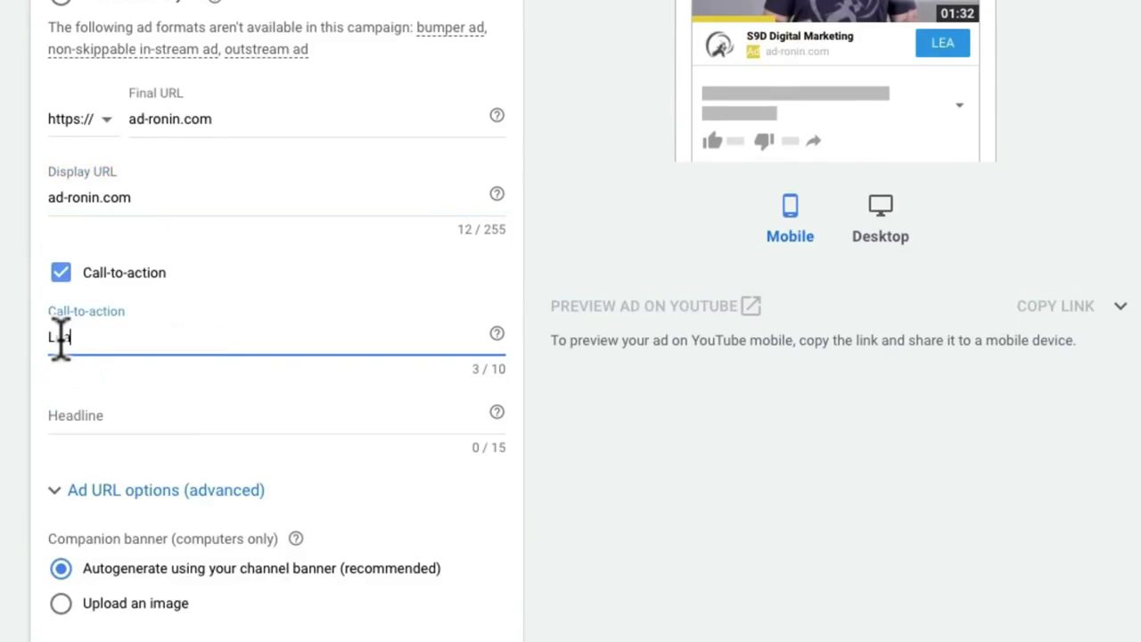
{"action": "type", "text": "rn More"}
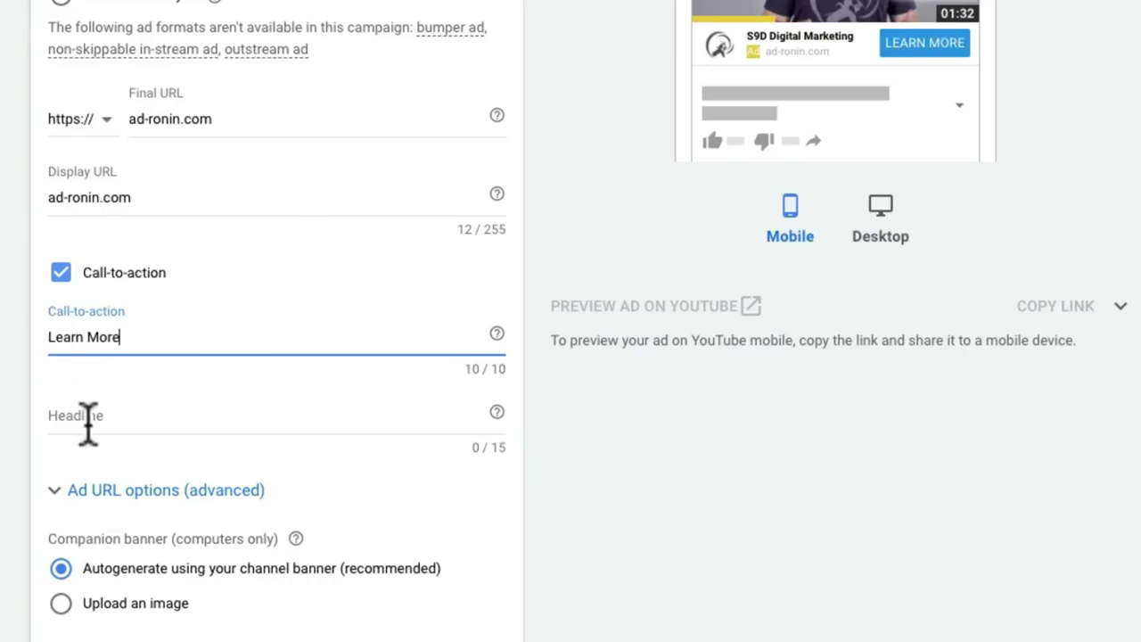
{"action": "left_click", "coordinate": [87, 418]}
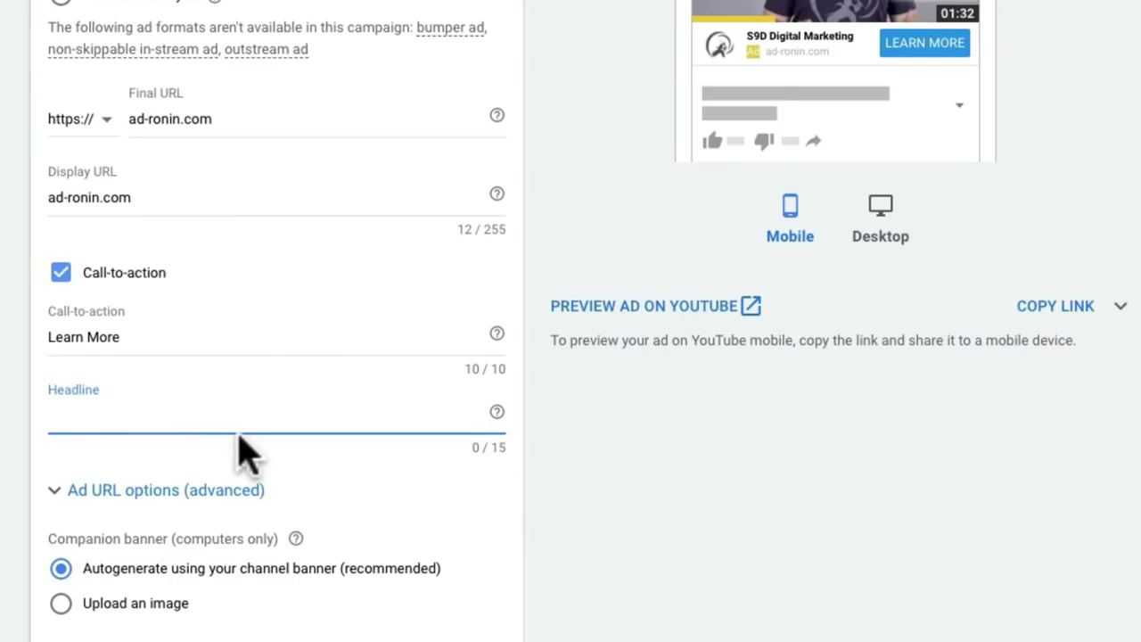
{"action": "type", "text": "Mo"}
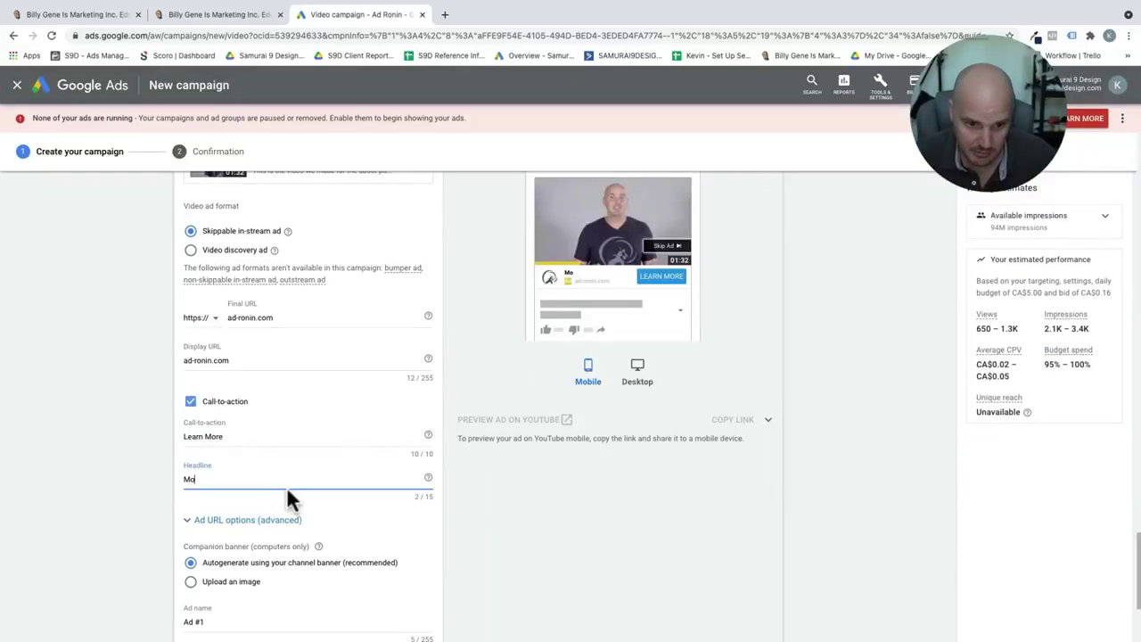
{"action": "type", "text": "re Tu"}
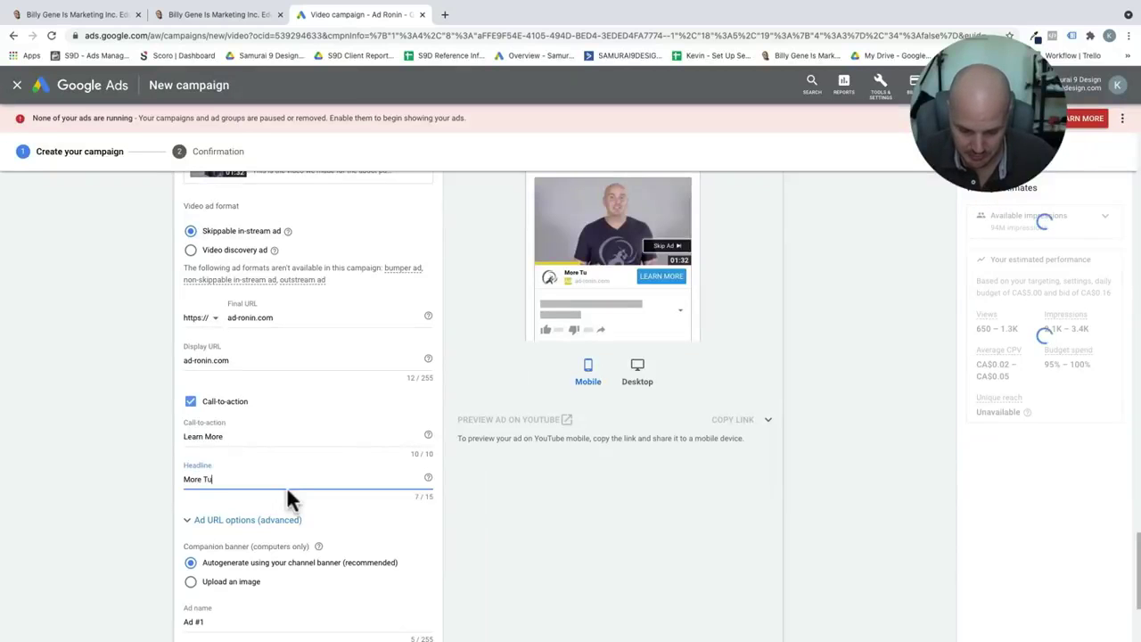
{"action": "type", "text": "torials"}
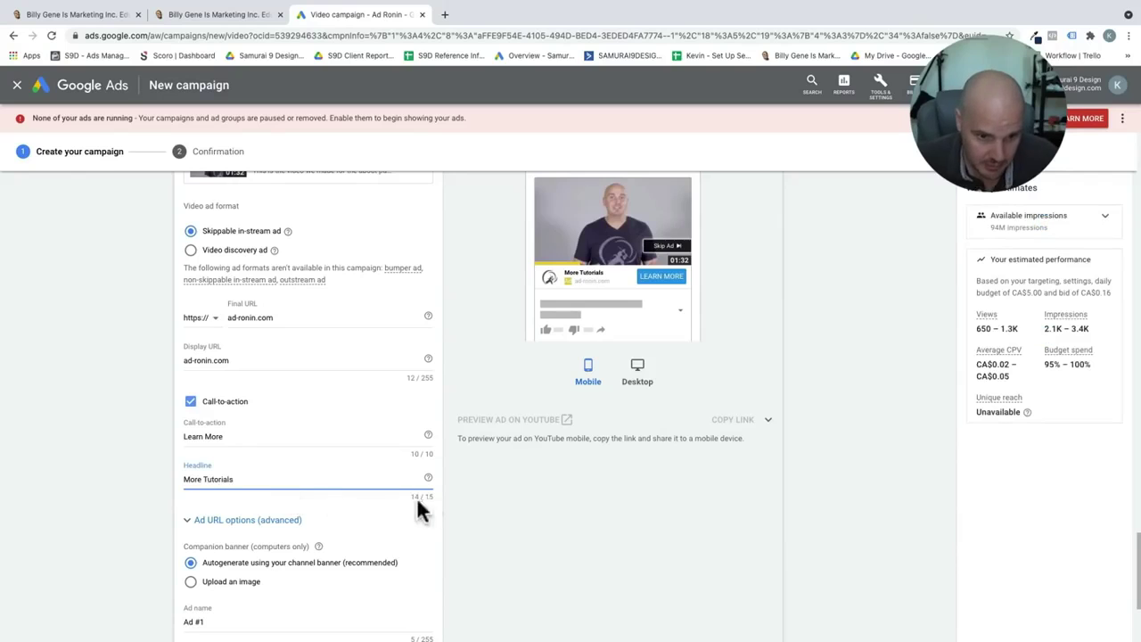
- Rename the ad to 'Affinity Audience Tutorial'
{"action": "scroll", "coordinate": [379, 534], "scroll_direction": "down", "scroll_amount": 1}
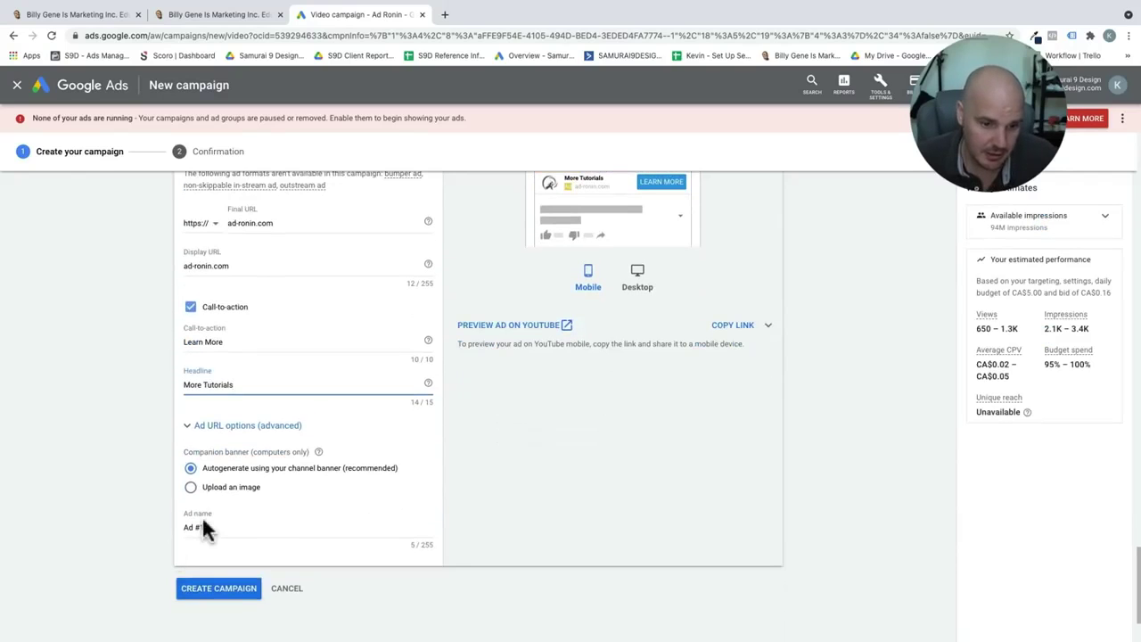
{"action": "triple_click", "coordinate": [198, 527]}
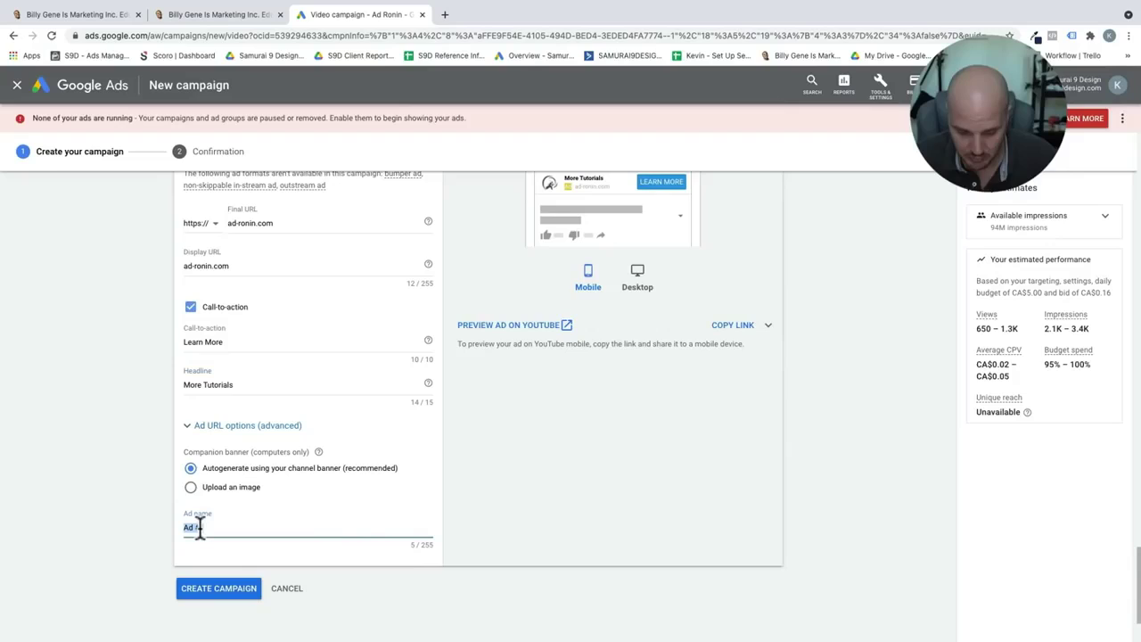
{"action": "type", "text": "Ad"}
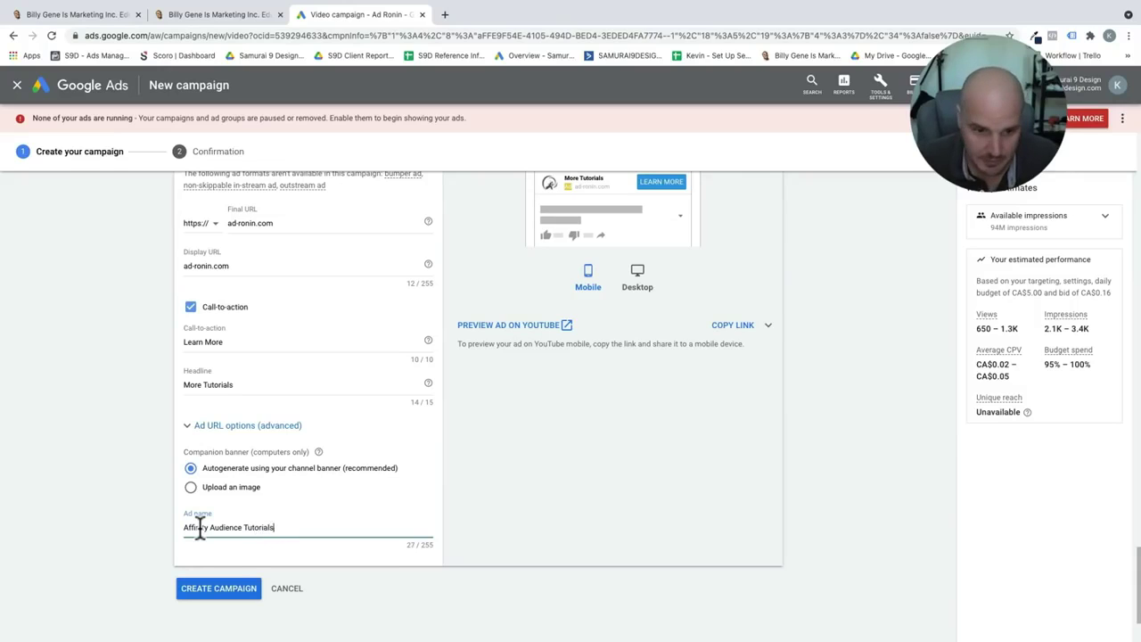
{"action": "key", "text": "BackSpace"}
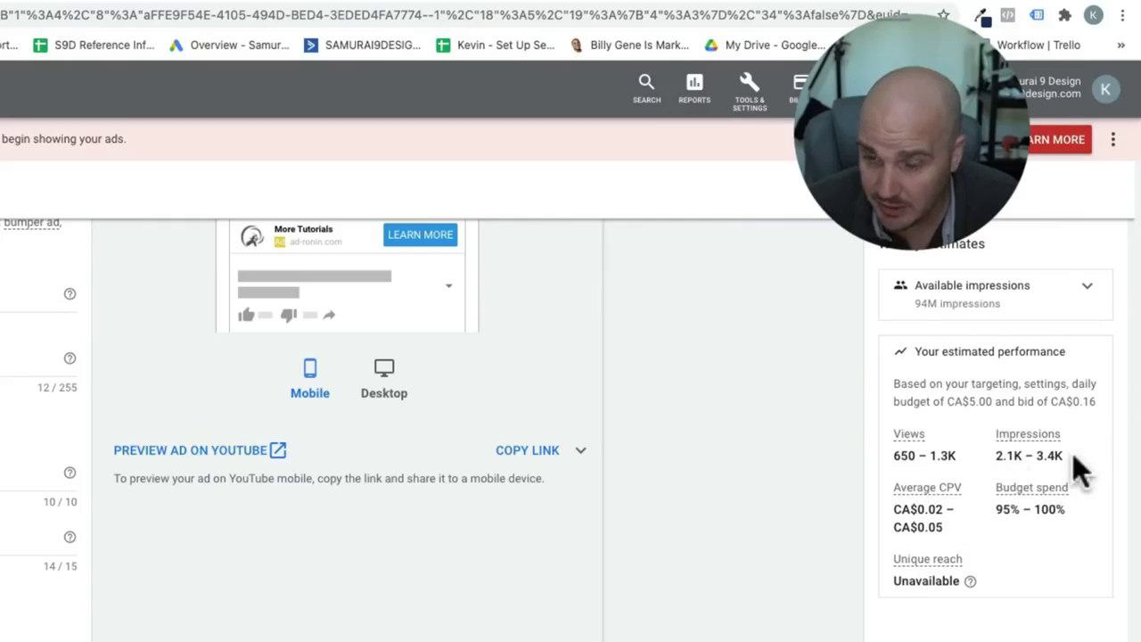
{"action": "scroll", "coordinate": [921, 533], "scroll_direction": "down", "scroll_amount": 1}
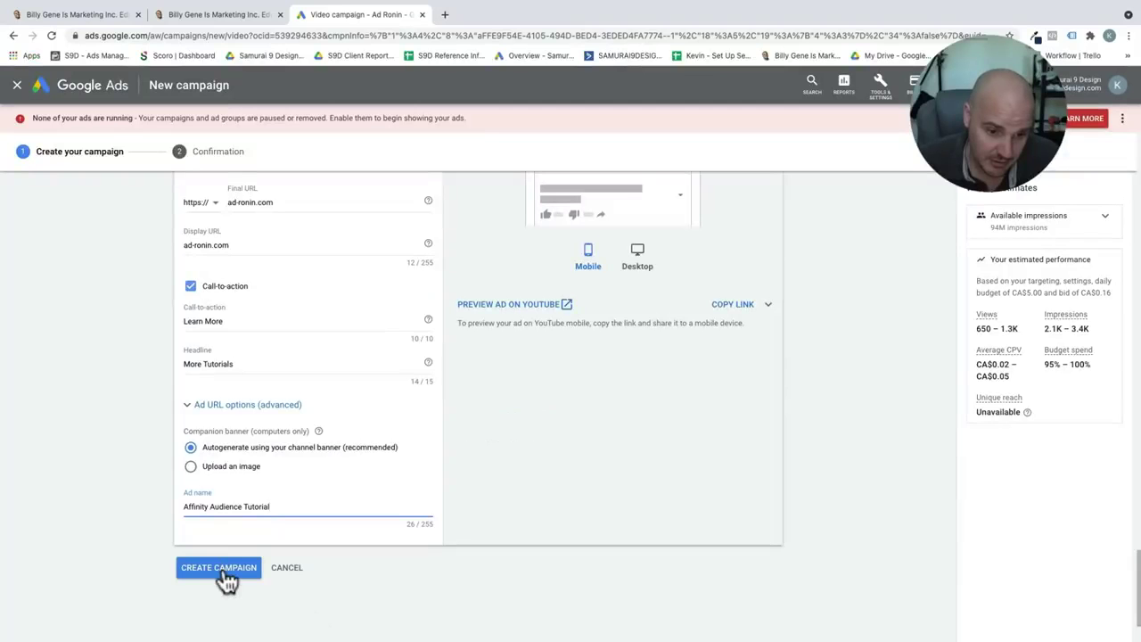
- Create the campaign and pause its Canada Affinity Audience ad group
{"action": "left_click", "coordinate": [227, 578]}
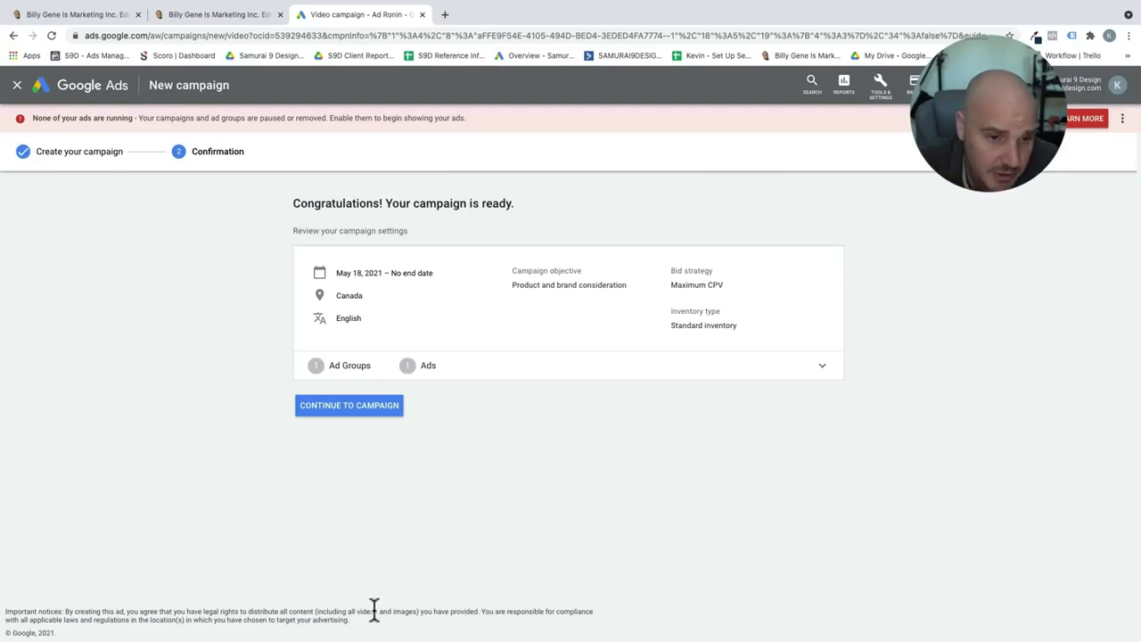
{"action": "left_click", "coordinate": [373, 406]}
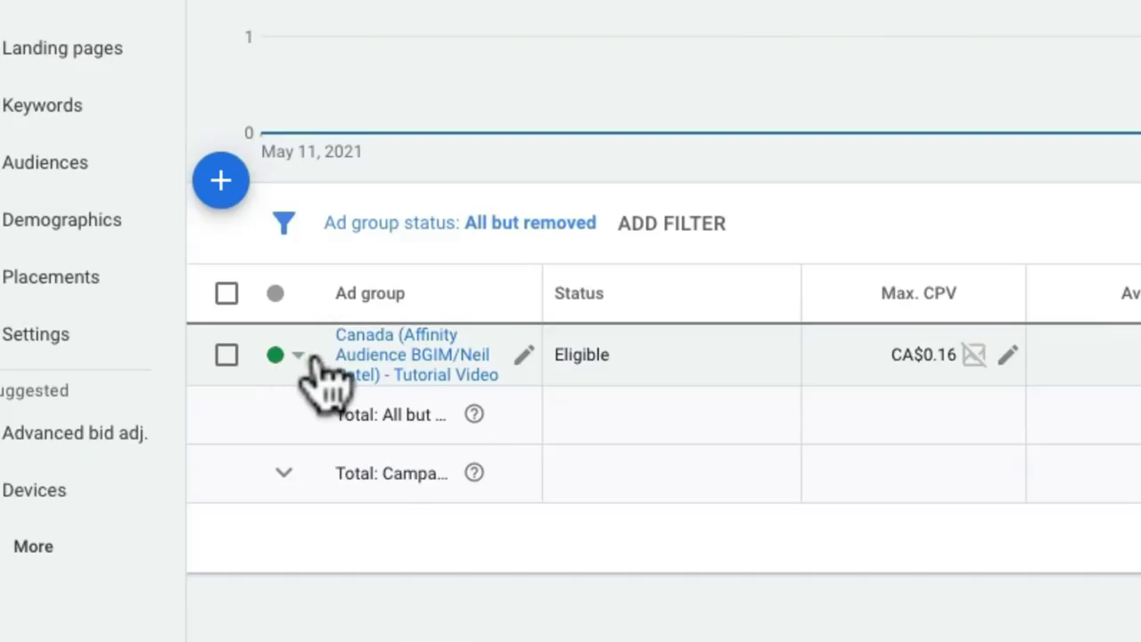
{"action": "left_click", "coordinate": [141, 395]}
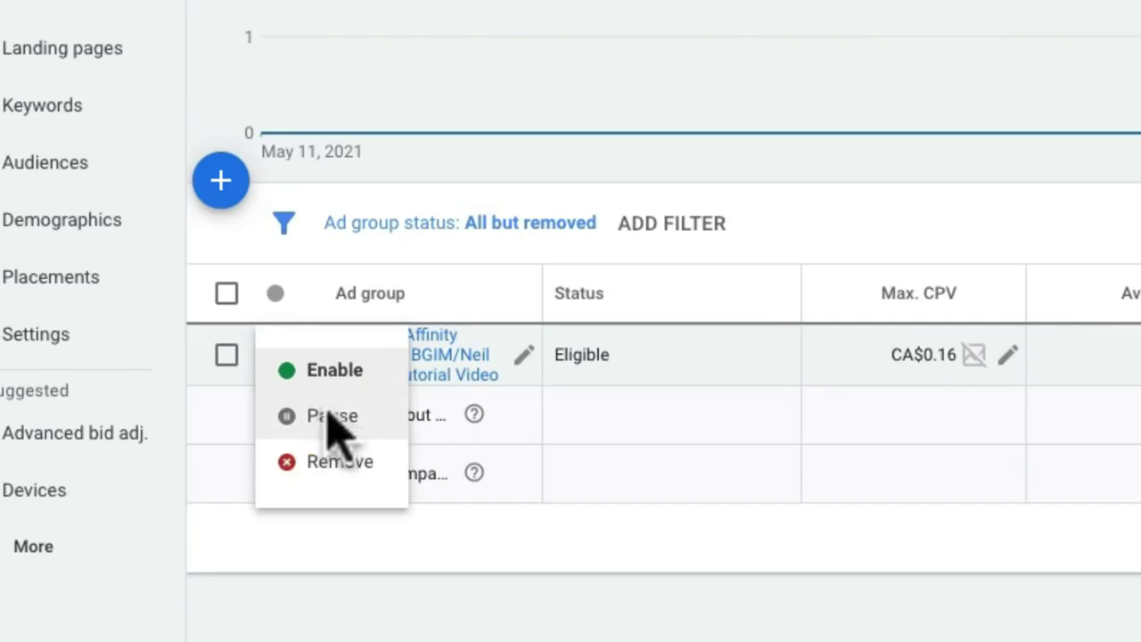
{"action": "left_click", "coordinate": [332, 416]}
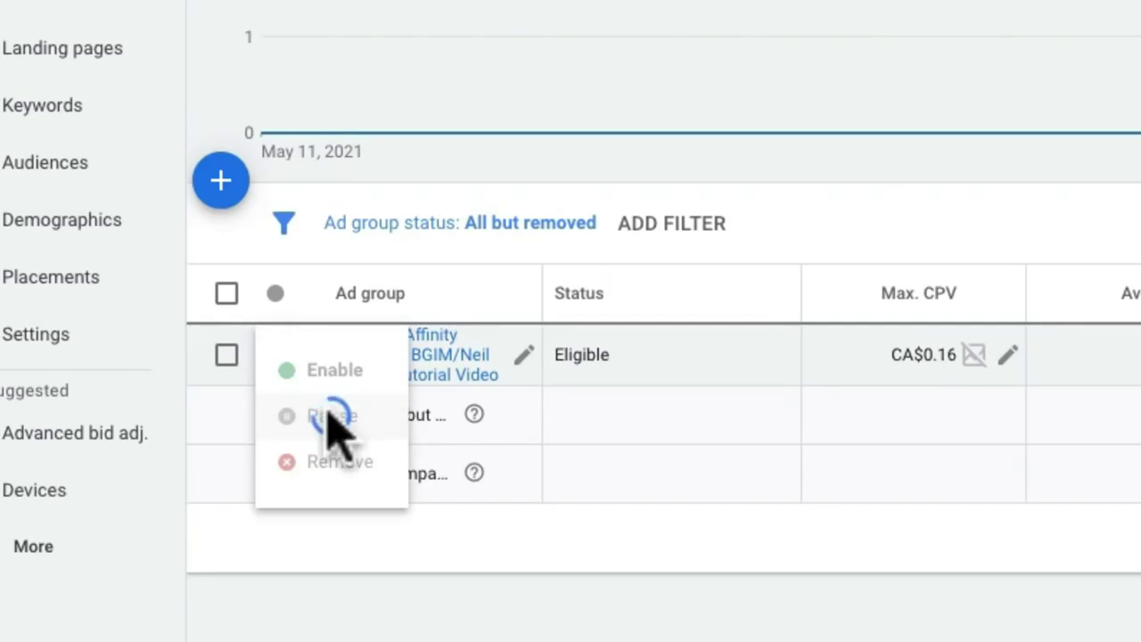